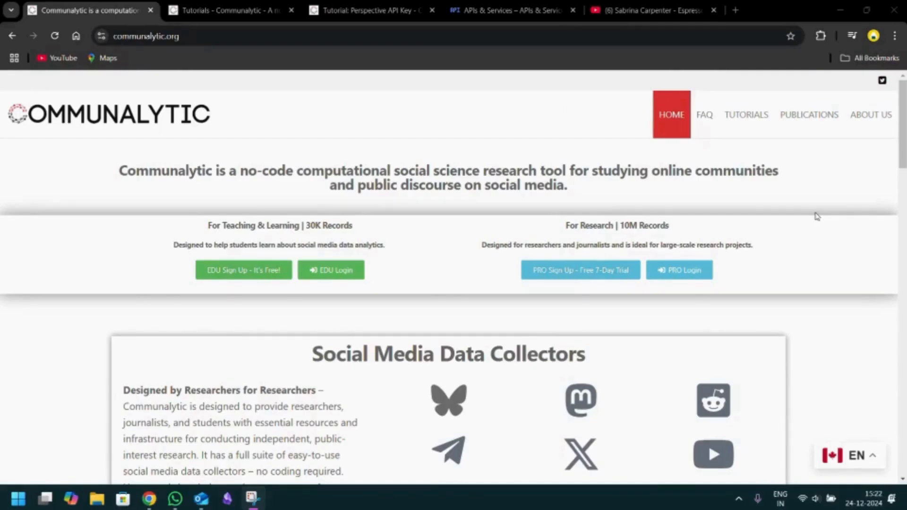
- Examine the Communalytic homepage sections on data collectors, data analyzers, API and data access, citation, and account types and features
{"action": "scroll", "coordinate": [818, 217], "scroll_direction": "down", "scroll_amount": 3}
{"action": "scroll", "coordinate": [817, 217], "scroll_direction": "down", "scroll_amount": 1}
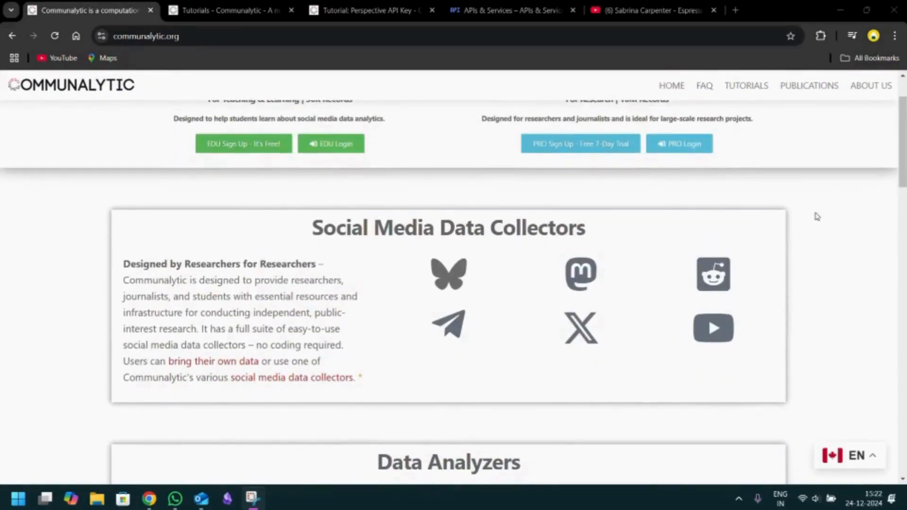
{"action": "scroll", "coordinate": [817, 217], "scroll_direction": "down", "scroll_amount": 1}
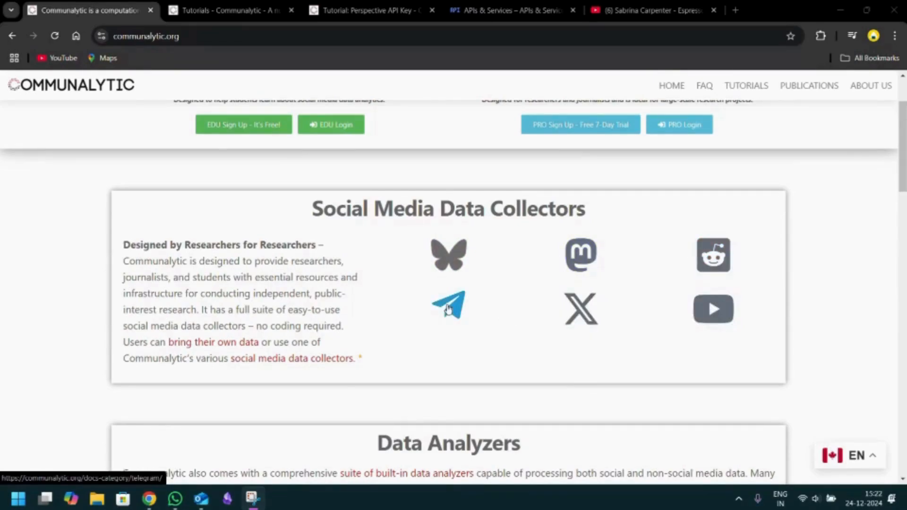
{"action": "scroll", "coordinate": [506, 371], "scroll_direction": "down", "scroll_amount": 5}
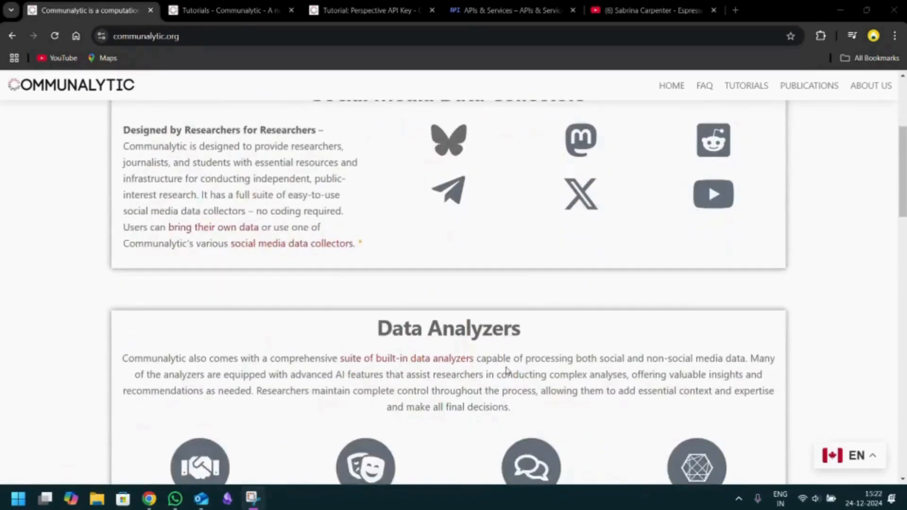
{"action": "scroll", "coordinate": [506, 371], "scroll_direction": "down", "scroll_amount": 3}
{"action": "scroll", "coordinate": [506, 371], "scroll_direction": "up", "scroll_amount": 1}
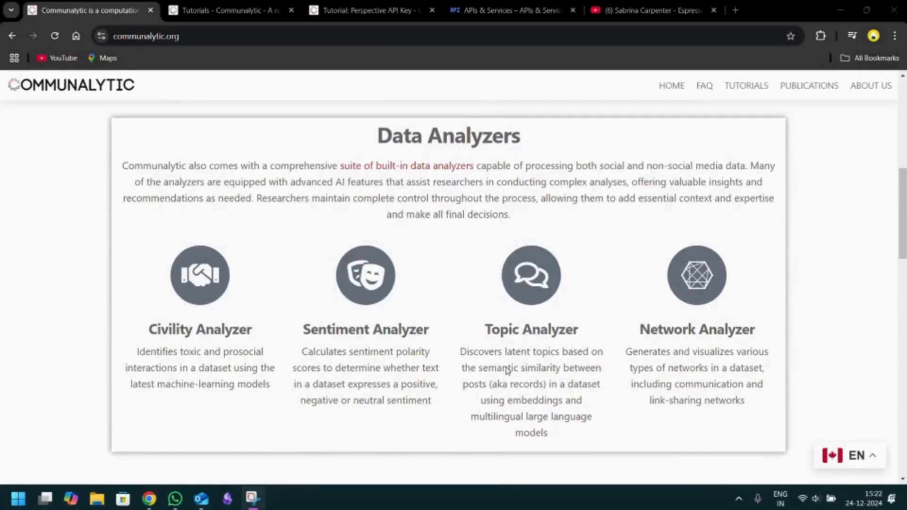
{"action": "scroll", "coordinate": [508, 370], "scroll_direction": "down", "scroll_amount": 1}
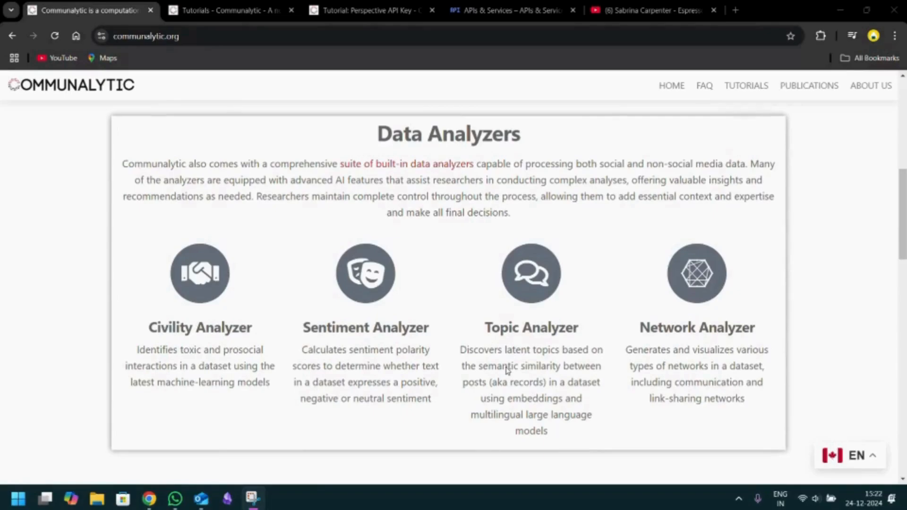
{"action": "scroll", "coordinate": [507, 370], "scroll_direction": "down", "scroll_amount": 5}
{"action": "scroll", "coordinate": [507, 371], "scroll_direction": "down", "scroll_amount": 3}
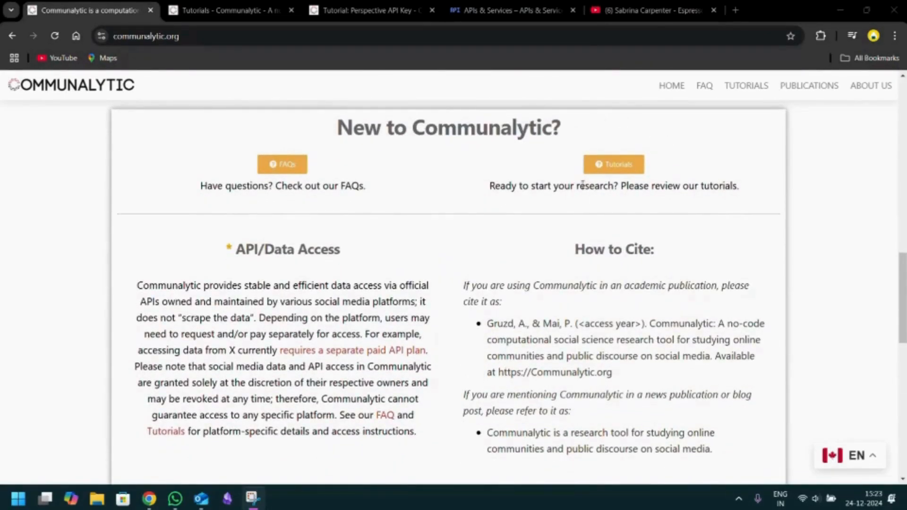
{"action": "scroll", "coordinate": [493, 272], "scroll_direction": "down", "scroll_amount": 2}
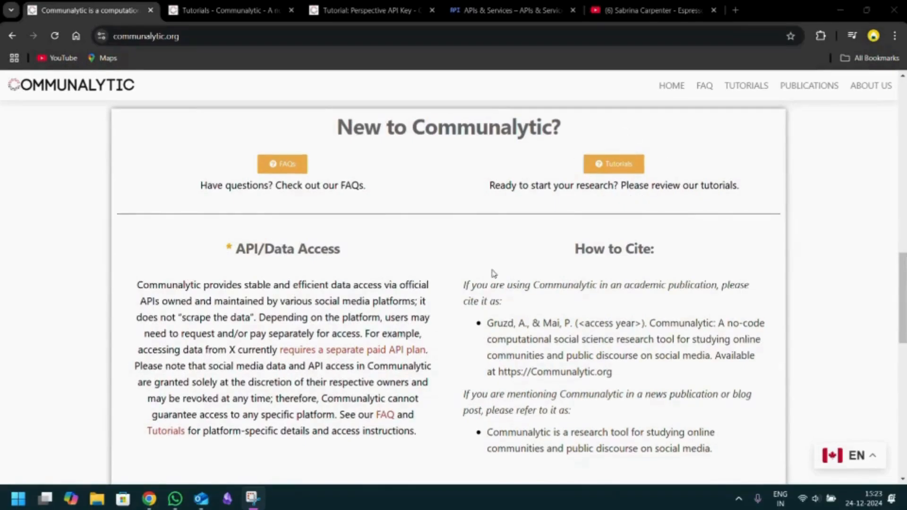
{"action": "scroll", "coordinate": [493, 273], "scroll_direction": "down", "scroll_amount": 4}
{"action": "scroll", "coordinate": [493, 273], "scroll_direction": "down", "scroll_amount": 3}
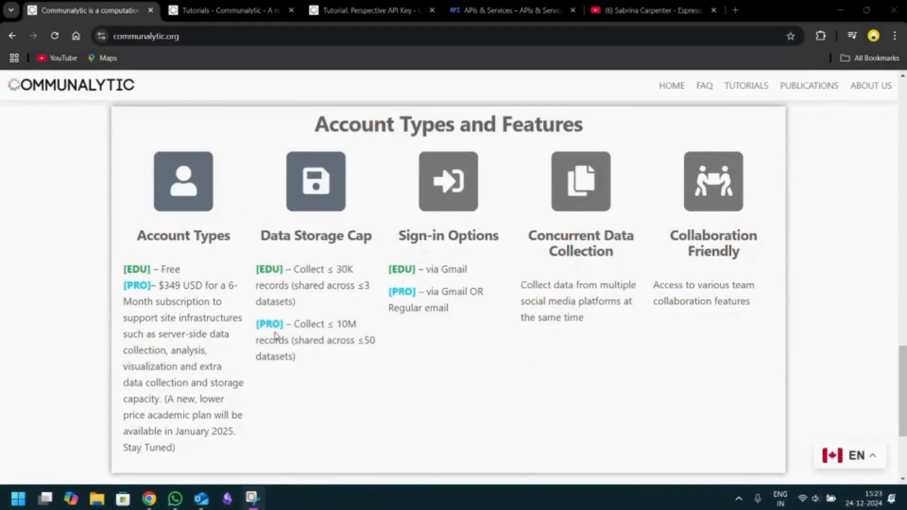
- Log in to the EDU edition and review the API keys listed in the account profile
{"action": "scroll", "coordinate": [277, 337], "scroll_direction": "down", "scroll_amount": 4}
{"action": "left_click", "coordinate": [331, 363]}
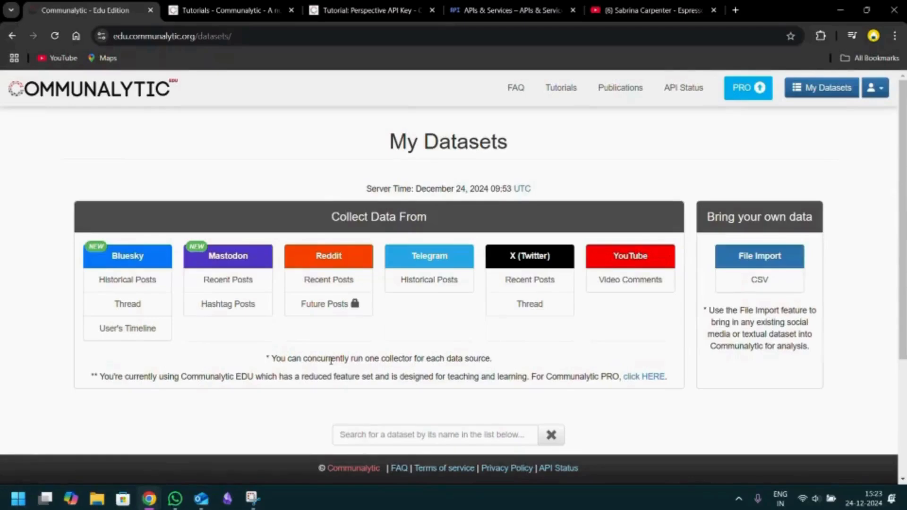
{"action": "left_click", "coordinate": [879, 90]}
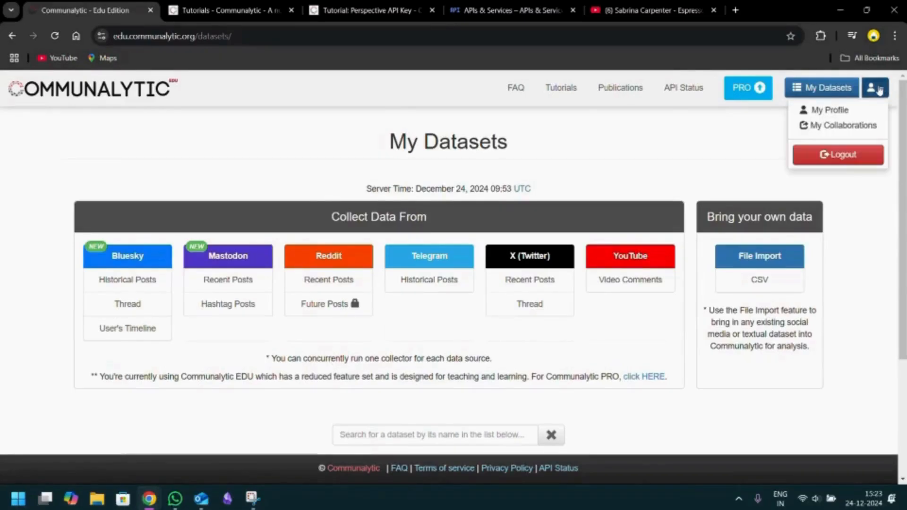
{"action": "left_click", "coordinate": [830, 110]}
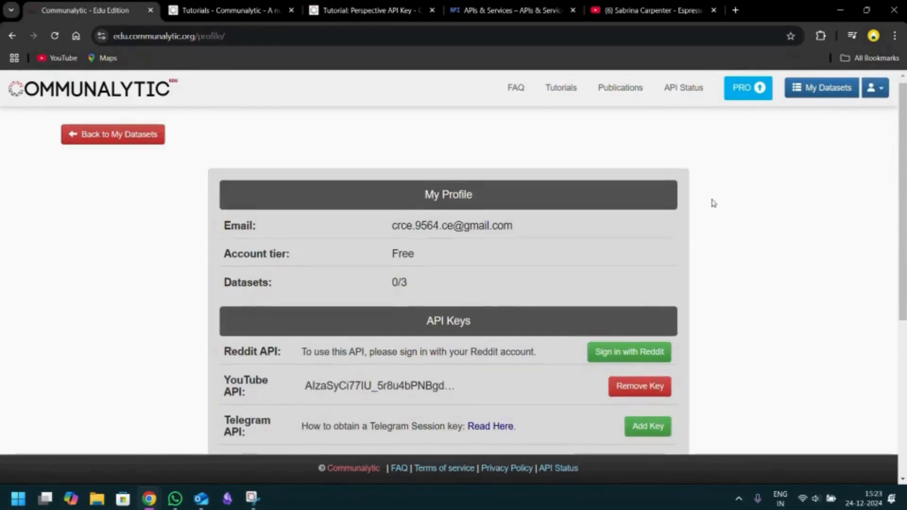
{"action": "scroll", "coordinate": [713, 203], "scroll_direction": "down", "scroll_amount": 2}
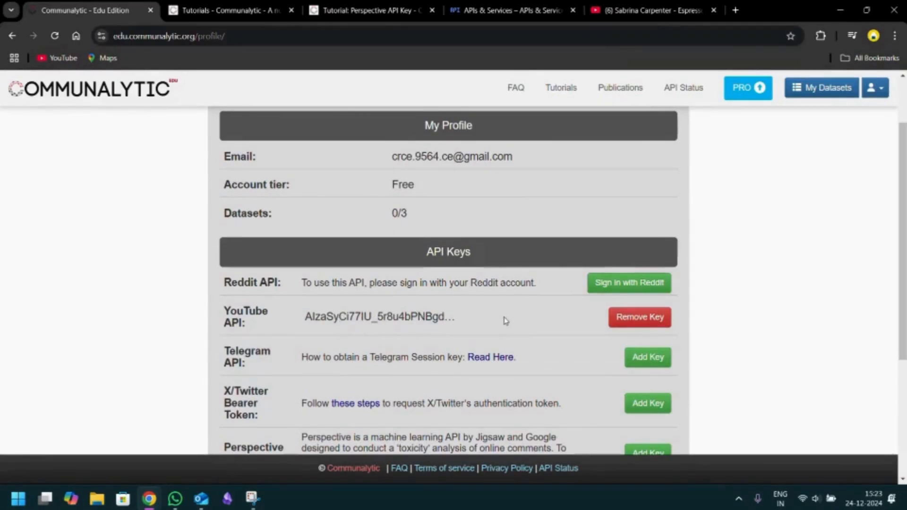
{"action": "scroll", "coordinate": [336, 248], "scroll_direction": "up", "scroll_amount": 2}
- Return to the datasets, open the YouTube Video Comments collector and name the new dataset "Espresso Music Video"
{"action": "left_click", "coordinate": [138, 142]}
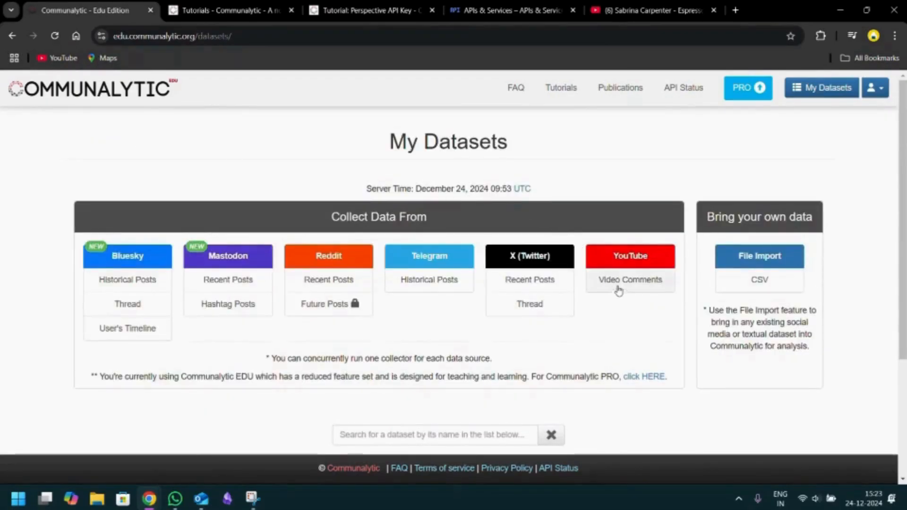
{"action": "left_click", "coordinate": [620, 292]}
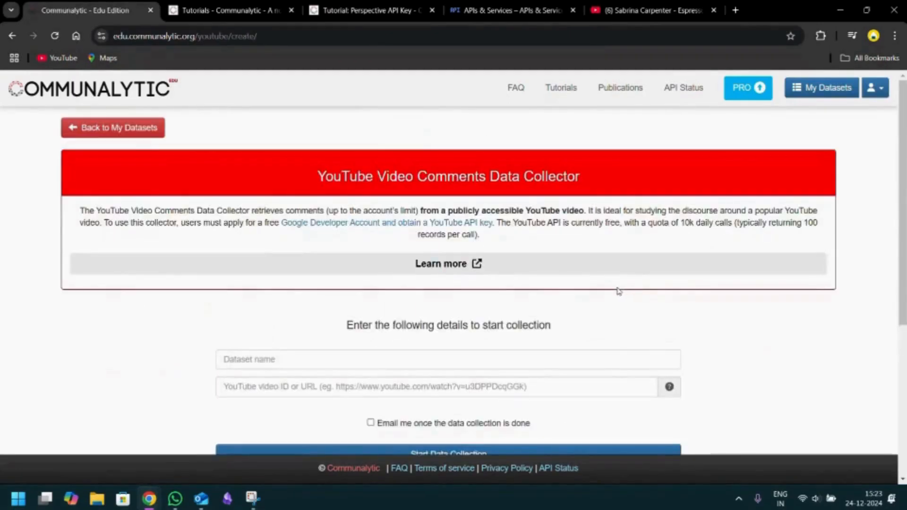
{"action": "left_click", "coordinate": [480, 367]}
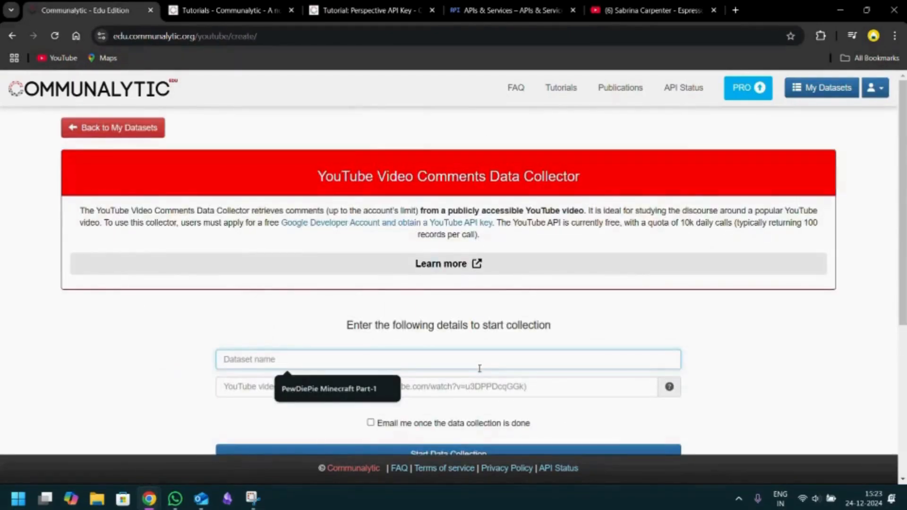
{"action": "type", "text": "Espresso"}
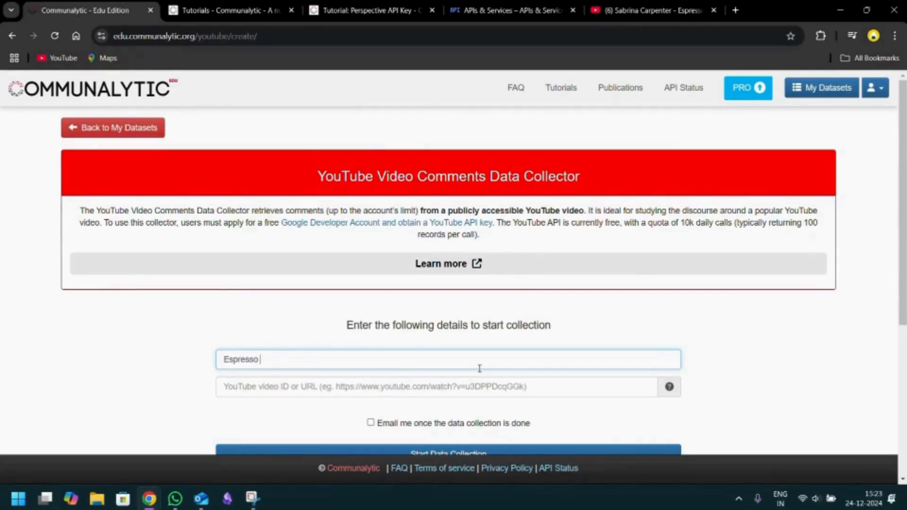
{"action": "type", "text": " Music Video"}
{"action": "left_click", "coordinate": [477, 388]}
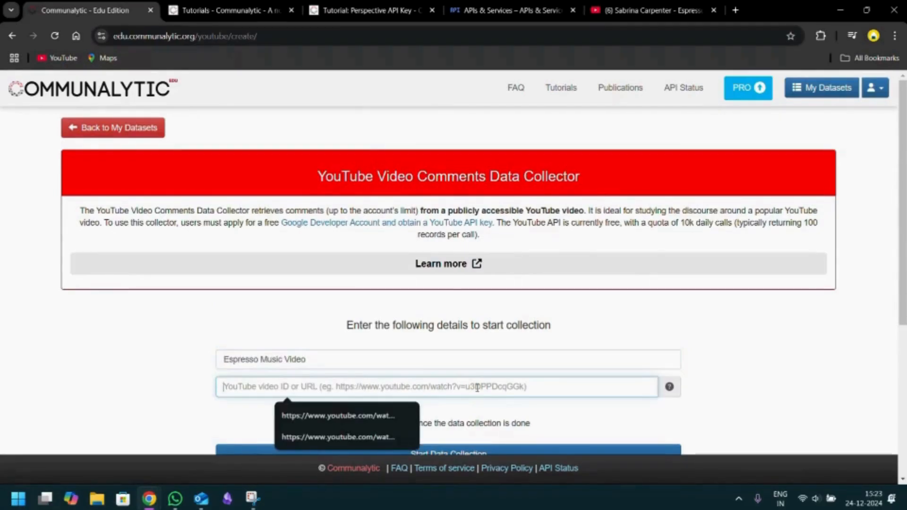
{"action": "type", "text": "https://www.youtube.com/watch?v=eVli-tstM5E"}
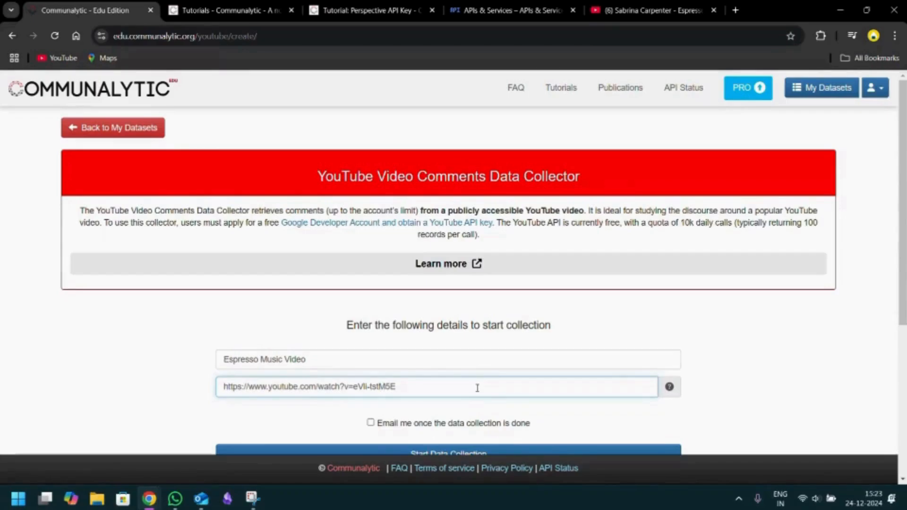
{"action": "scroll", "coordinate": [628, 367], "scroll_direction": "down", "scroll_amount": 1}
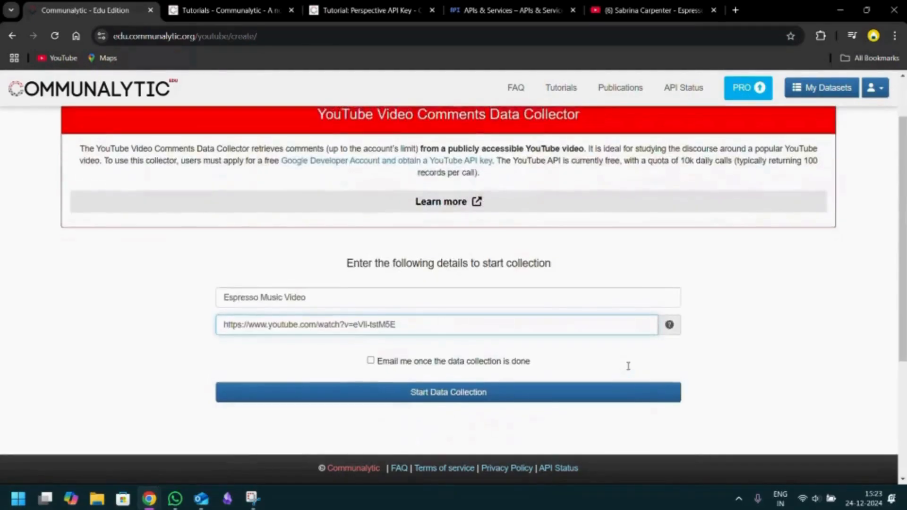
{"action": "left_click", "coordinate": [560, 408]}
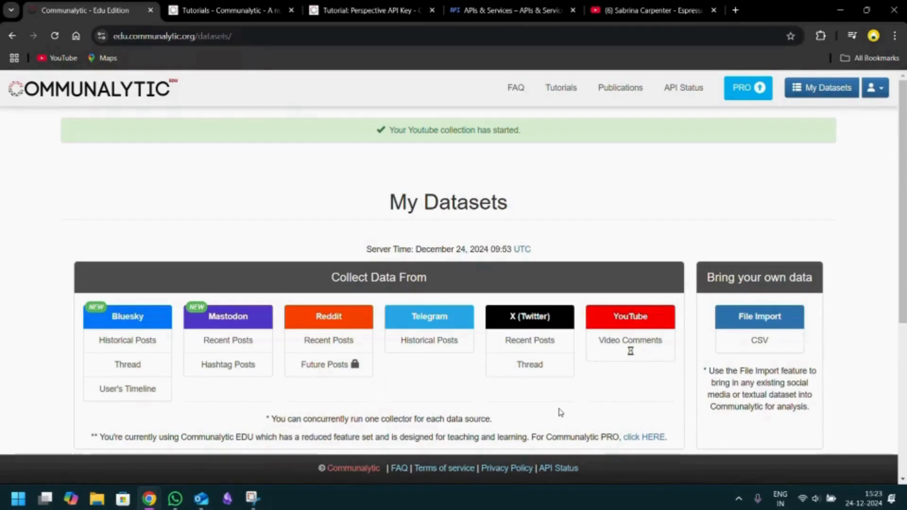
- Check the collection progress of the Espresso Music Video dataset in the list of datasets
{"action": "scroll", "coordinate": [560, 412], "scroll_direction": "down", "scroll_amount": 5}
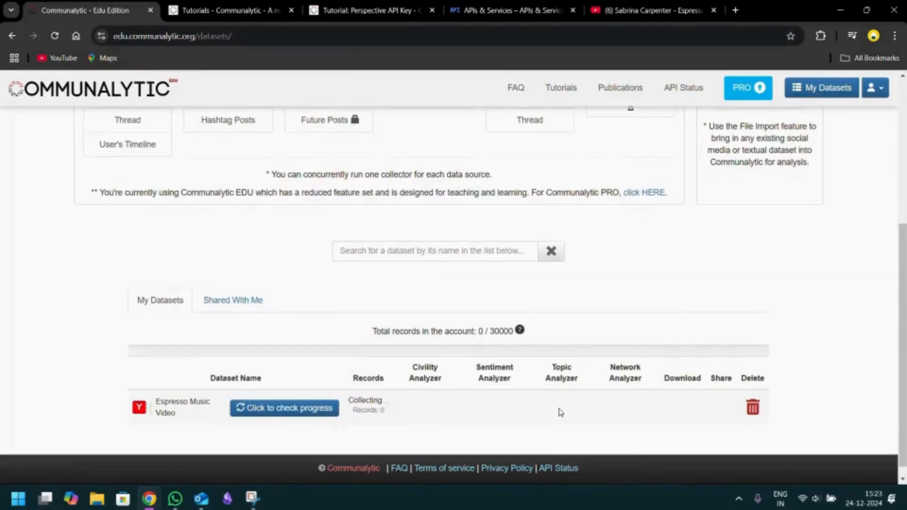
{"action": "scroll", "coordinate": [560, 412], "scroll_direction": "down", "scroll_amount": 1}
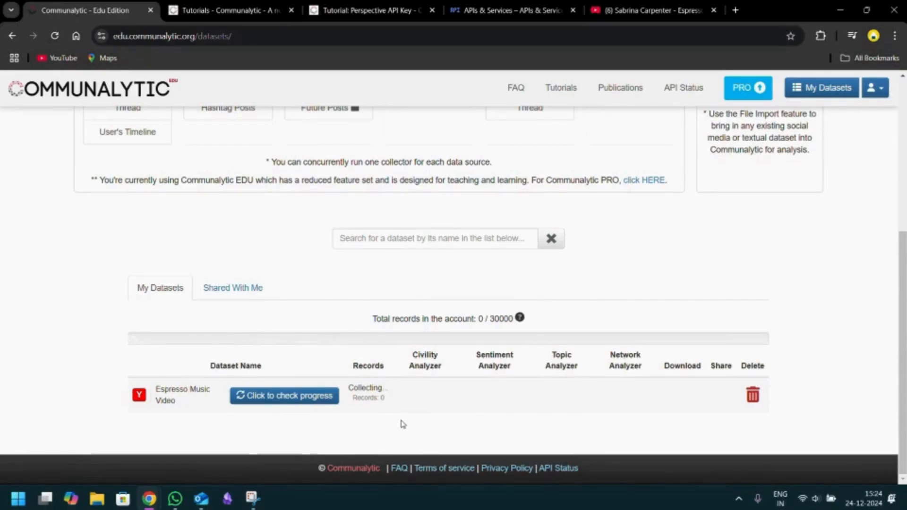
{"action": "left_click", "coordinate": [298, 396]}
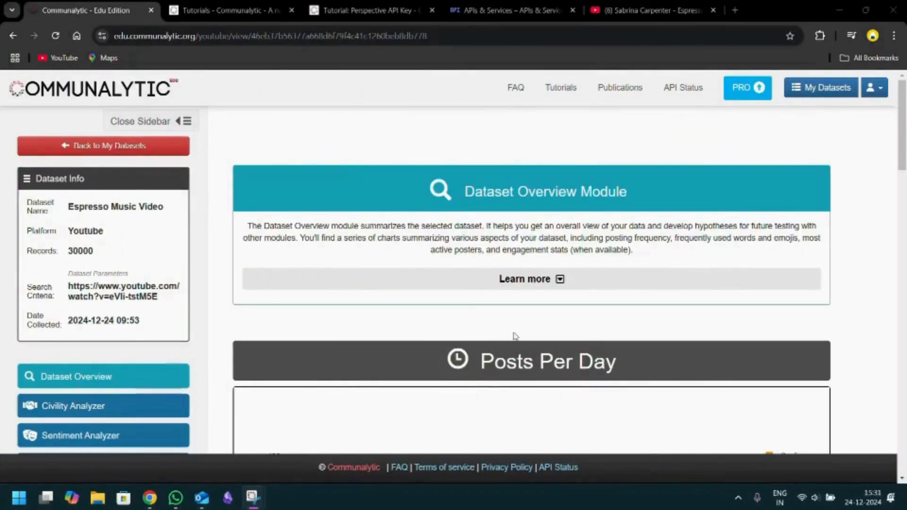
- Examine the dataset overview's Posts Per Day chart, Word Cloud and Emoji Cloud for the Espresso Music Video dataset
{"action": "scroll", "coordinate": [515, 336], "scroll_direction": "down", "scroll_amount": 1}
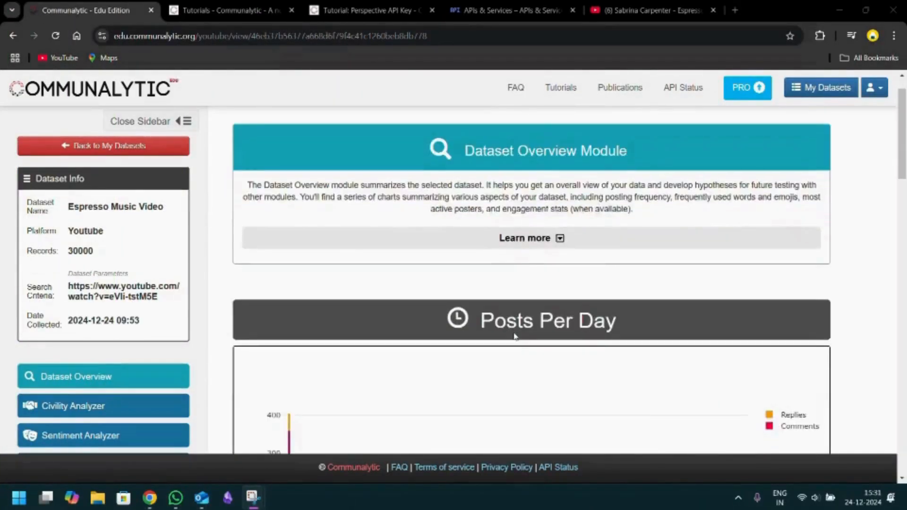
{"action": "scroll", "coordinate": [515, 336], "scroll_direction": "down", "scroll_amount": 4}
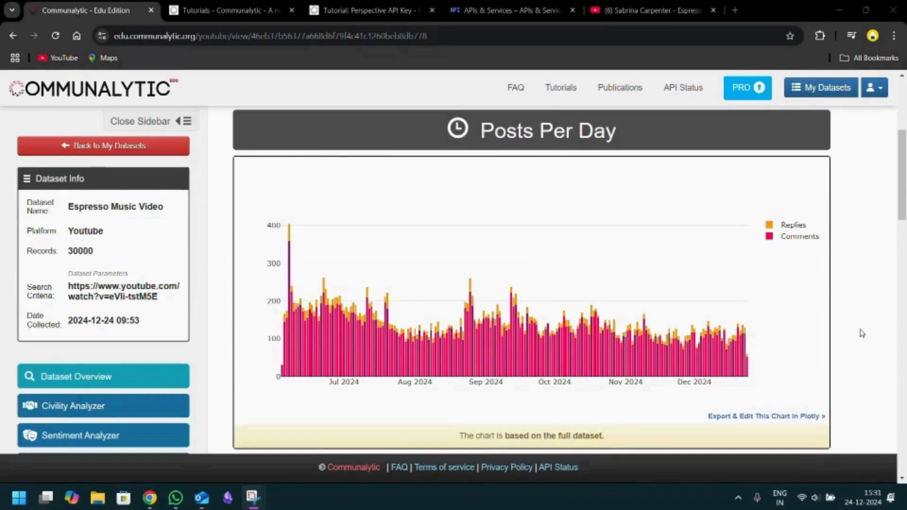
{"action": "scroll", "coordinate": [862, 333], "scroll_direction": "down", "scroll_amount": 8}
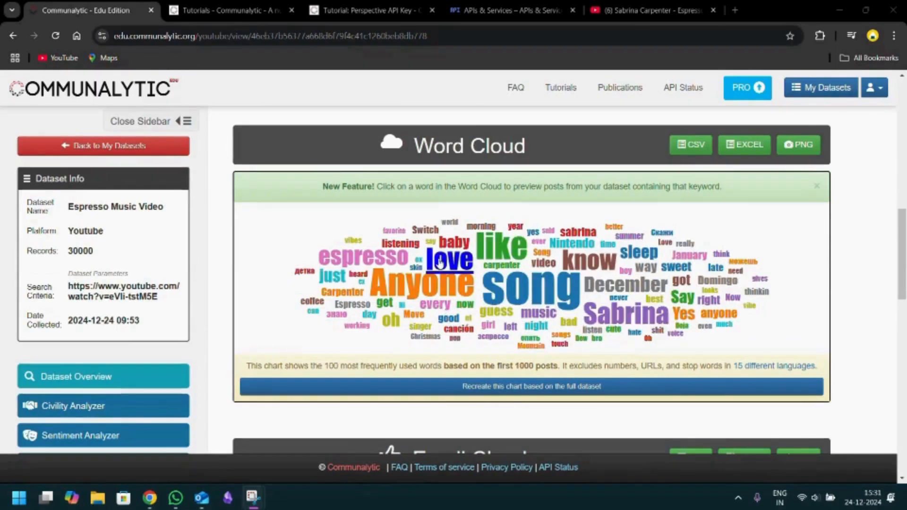
{"action": "scroll", "coordinate": [404, 321], "scroll_direction": "down", "scroll_amount": 2}
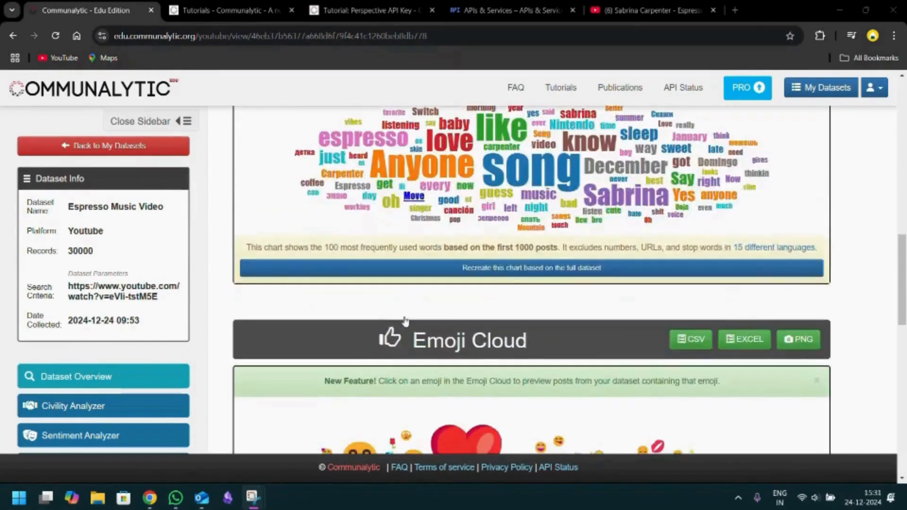
{"action": "scroll", "coordinate": [404, 321], "scroll_direction": "down", "scroll_amount": 4}
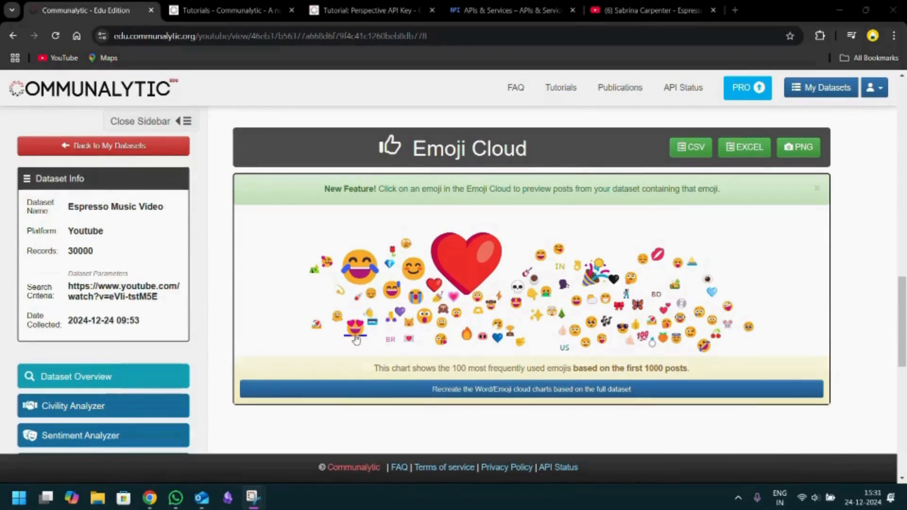
{"action": "scroll", "coordinate": [356, 341], "scroll_direction": "down", "scroll_amount": 7}
{"action": "scroll", "coordinate": [357, 340], "scroll_direction": "down", "scroll_amount": 1}
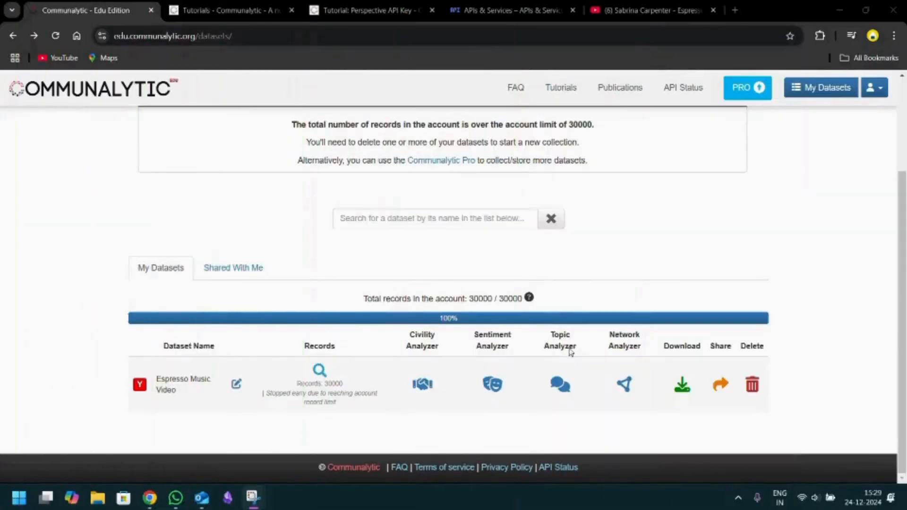
- Start the topic analysis for the Espresso Music Video dataset and generate its embeddings visualization
{"action": "left_click", "coordinate": [562, 391]}
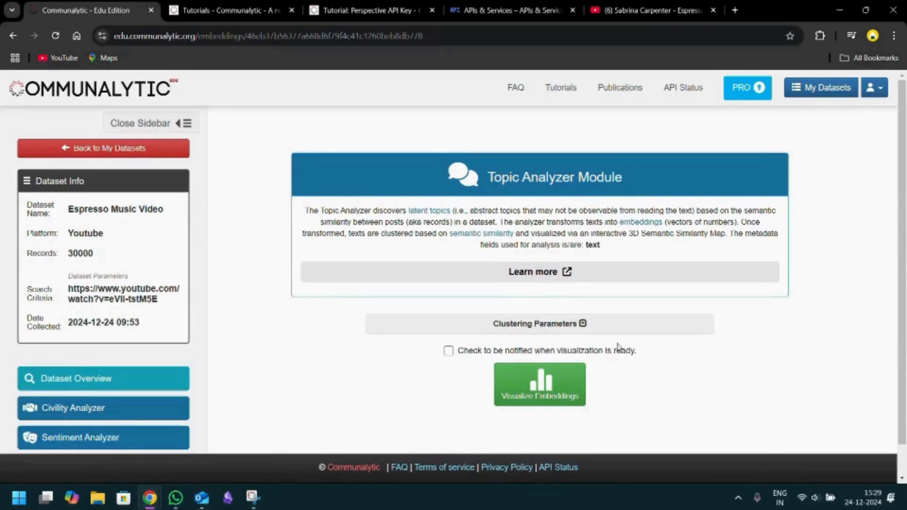
{"action": "left_click", "coordinate": [556, 389]}
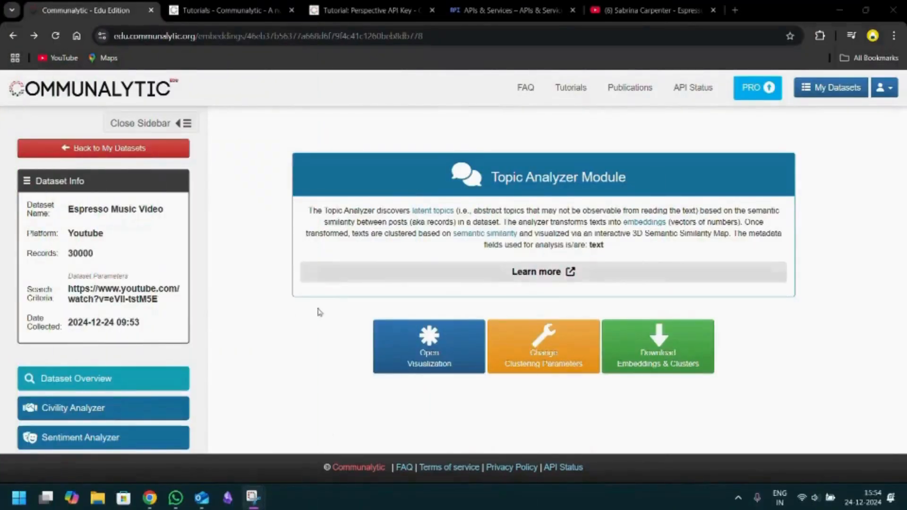
- Open the 3D Semantic Similarity Map of the dataset and display the options for examining and labelling clusters
{"action": "left_click", "coordinate": [431, 341]}
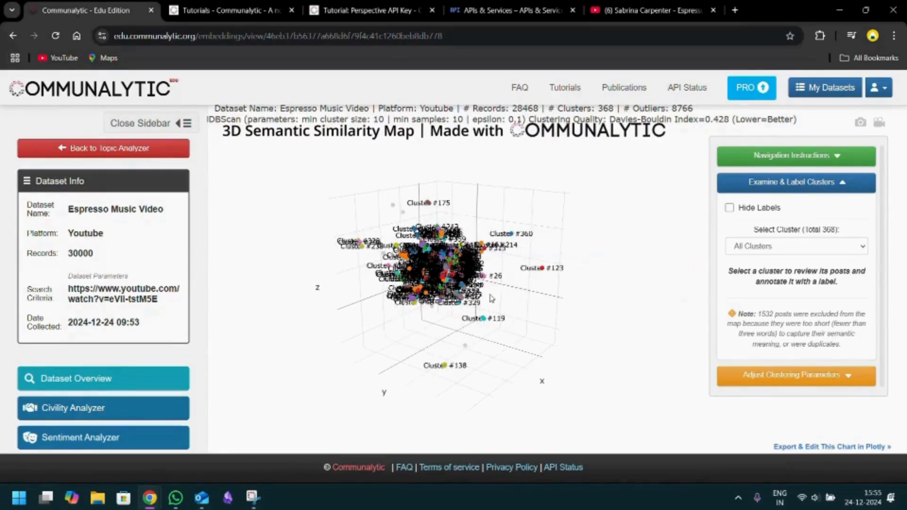
{"action": "scroll", "coordinate": [491, 297], "scroll_direction": "up", "scroll_amount": 5}
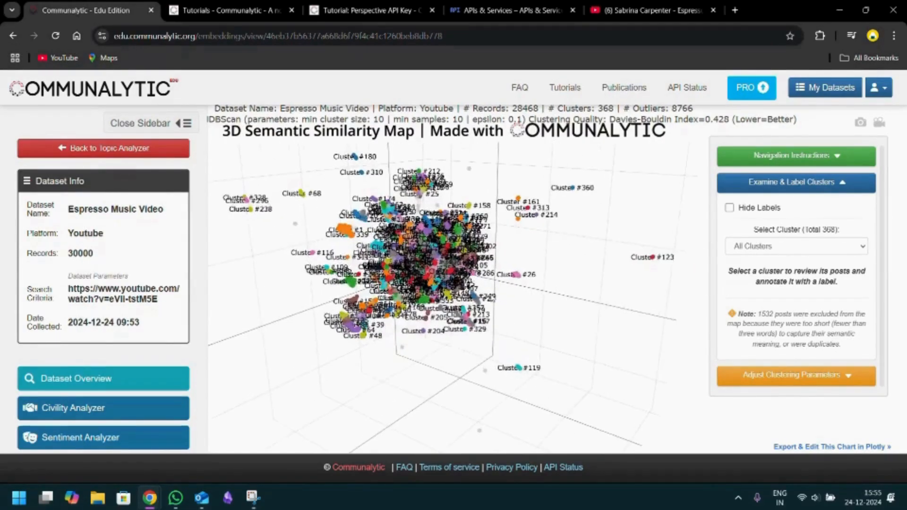
{"action": "left_click", "coordinate": [846, 156]}
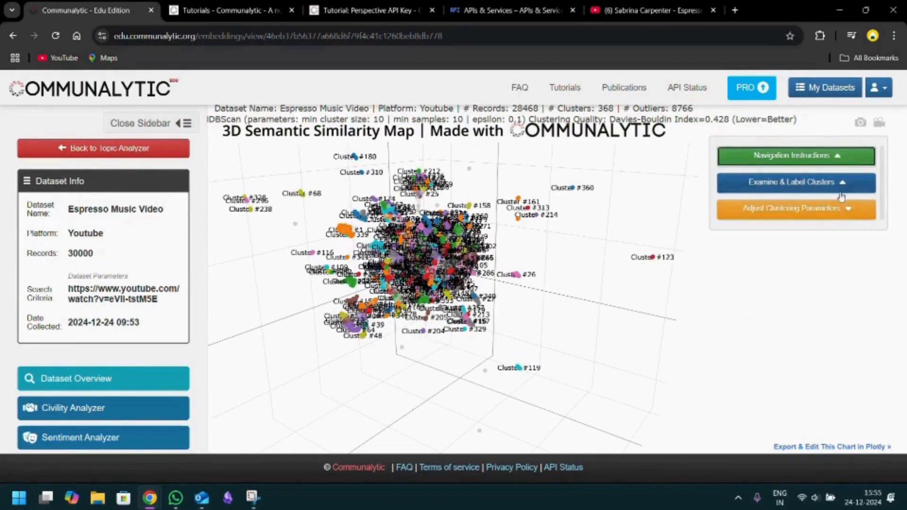
{"action": "left_click", "coordinate": [799, 183]}
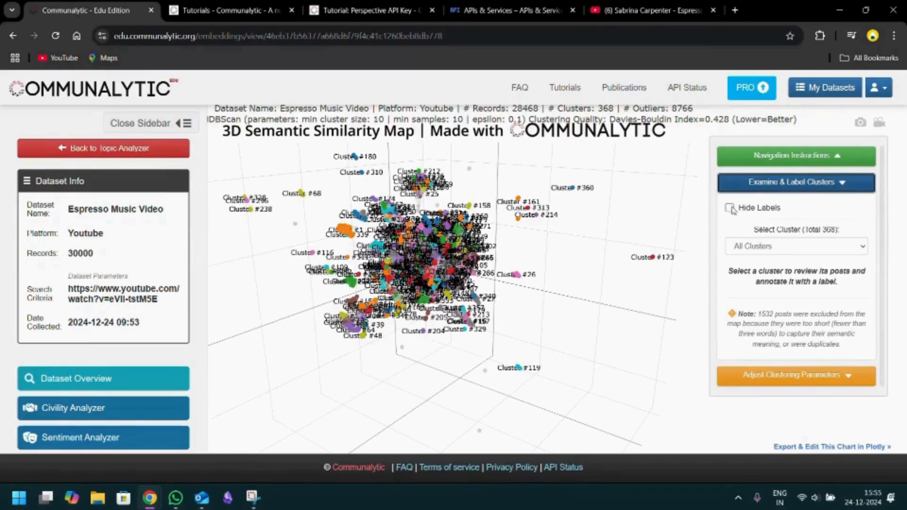
- Inspect Cluster #1 and Cluster #10 individually in the 3D Semantic Similarity Map, including sample posts
{"action": "left_click", "coordinate": [802, 248]}
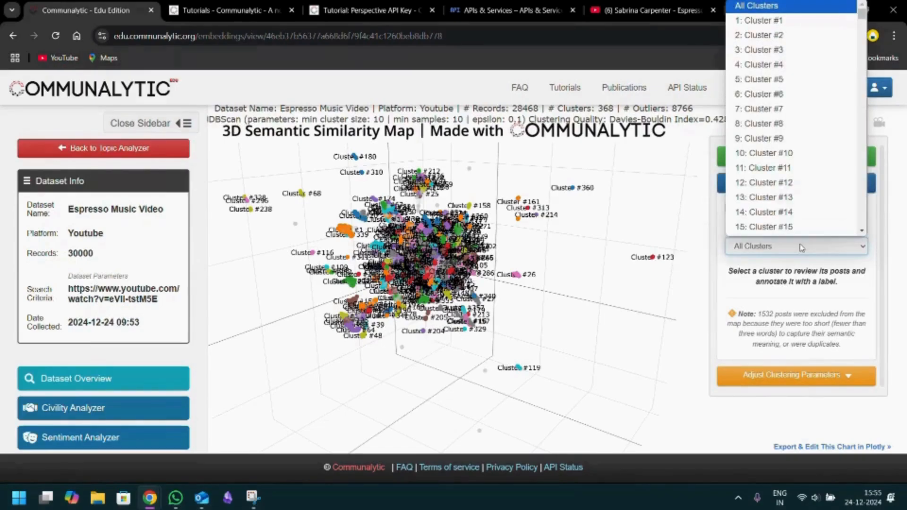
{"action": "left_click", "coordinate": [764, 20]}
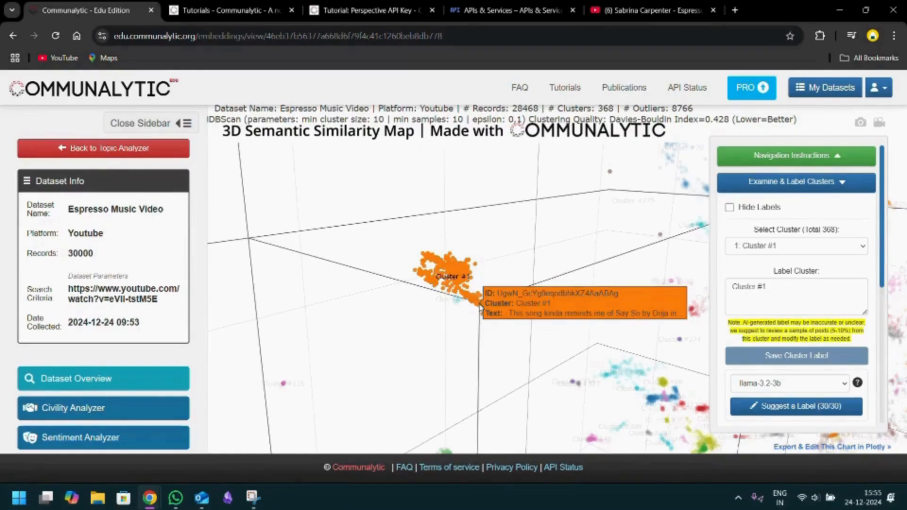
{"action": "left_click", "coordinate": [802, 247]}
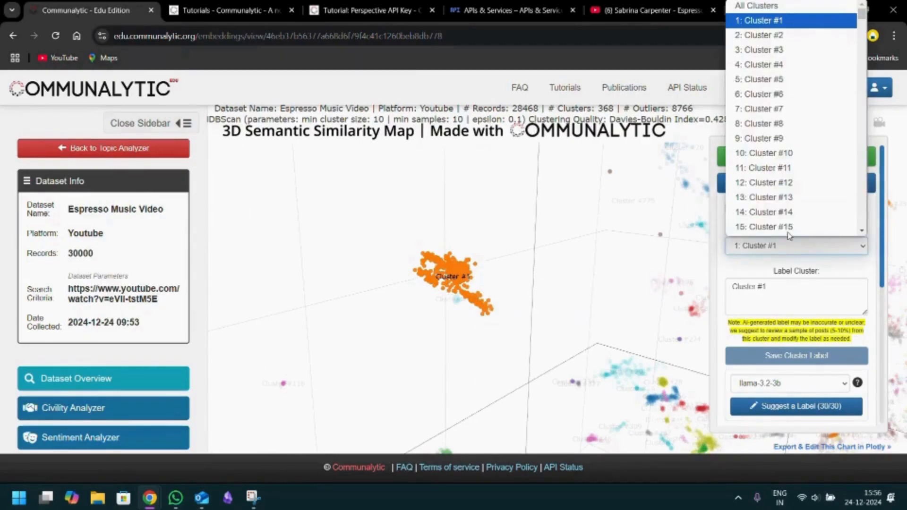
{"action": "left_click", "coordinate": [764, 153]}
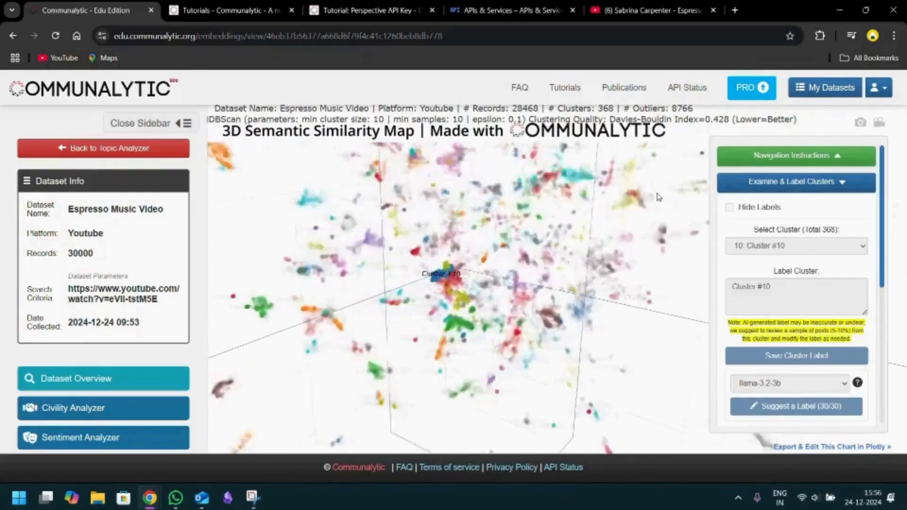
{"action": "mouse_move", "coordinate": [449, 283]}
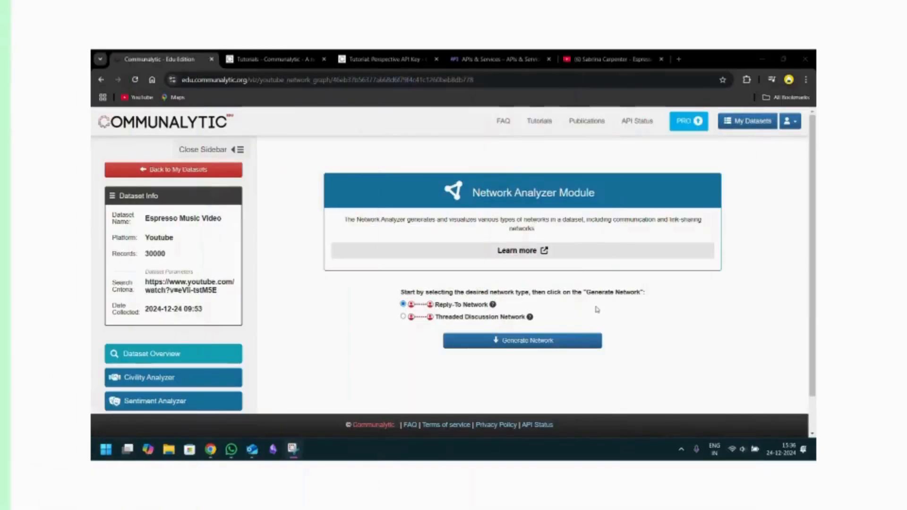
- Review the Reply-To and Threaded Discussion network types and generate the Reply-To Network for the Espresso Music Video dataset
{"action": "scroll", "coordinate": [198, 349], "scroll_direction": "down", "scroll_amount": 2}
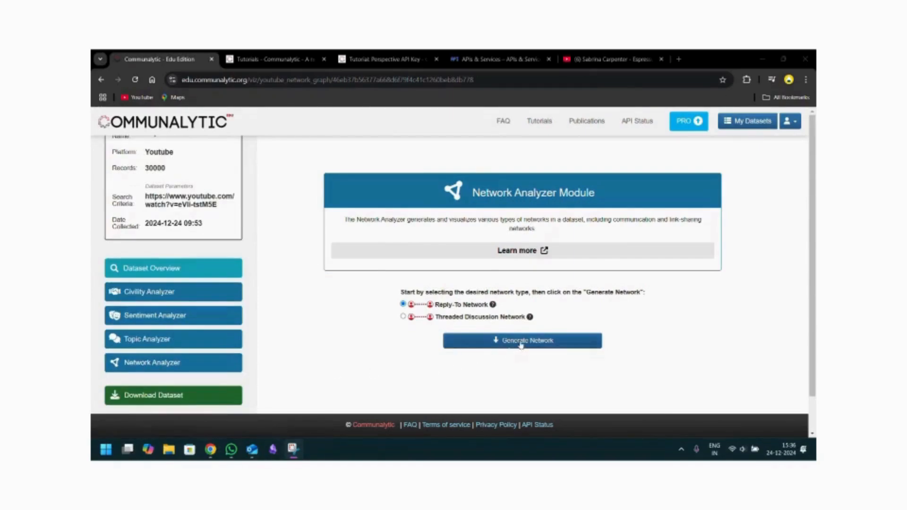
{"action": "mouse_move", "coordinate": [492, 307]}
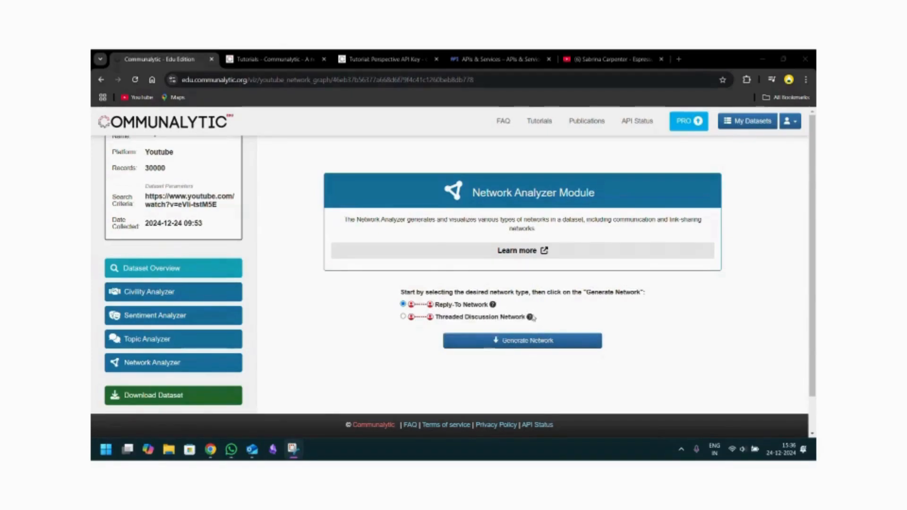
{"action": "mouse_move", "coordinate": [529, 318]}
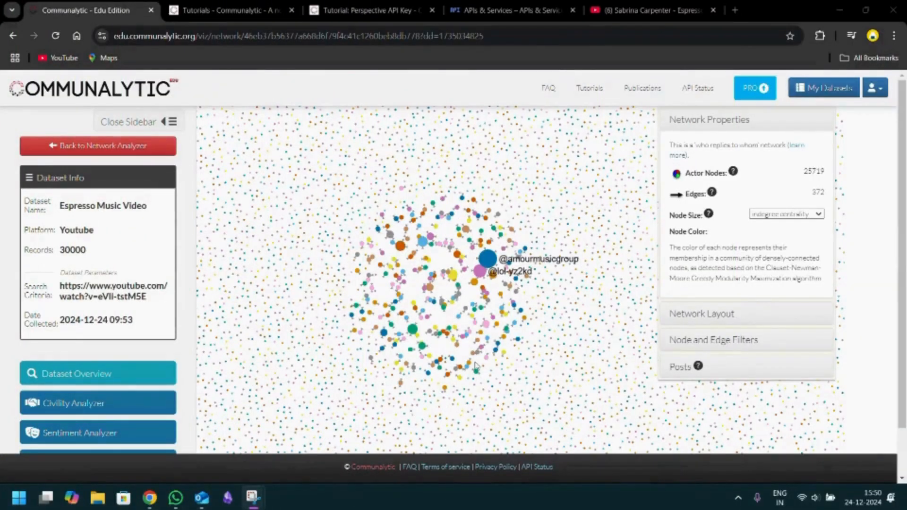
- Examine the labelled actor nodes in the reply network and size the nodes by outdegree centrality
{"action": "scroll", "coordinate": [454, 312], "scroll_direction": "up", "scroll_amount": 5}
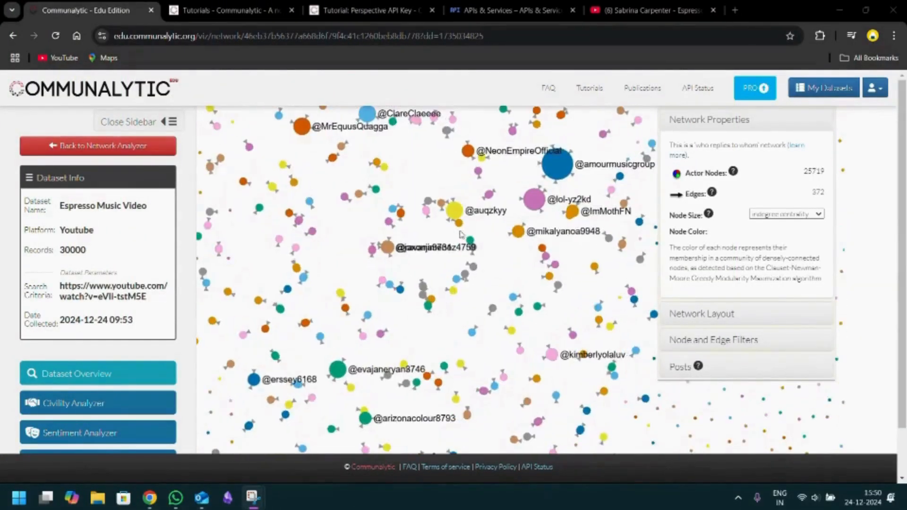
{"action": "scroll", "coordinate": [509, 245], "scroll_direction": "down", "scroll_amount": 3}
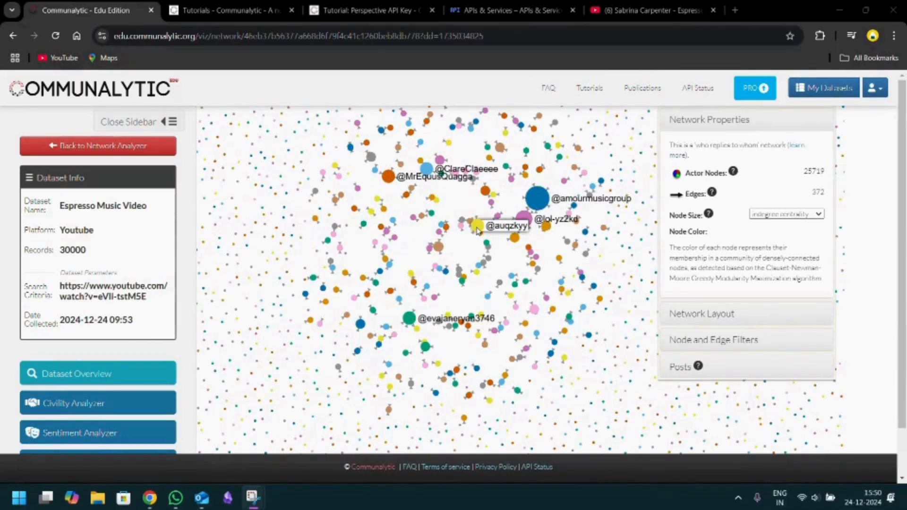
{"action": "left_click", "coordinate": [785, 214]}
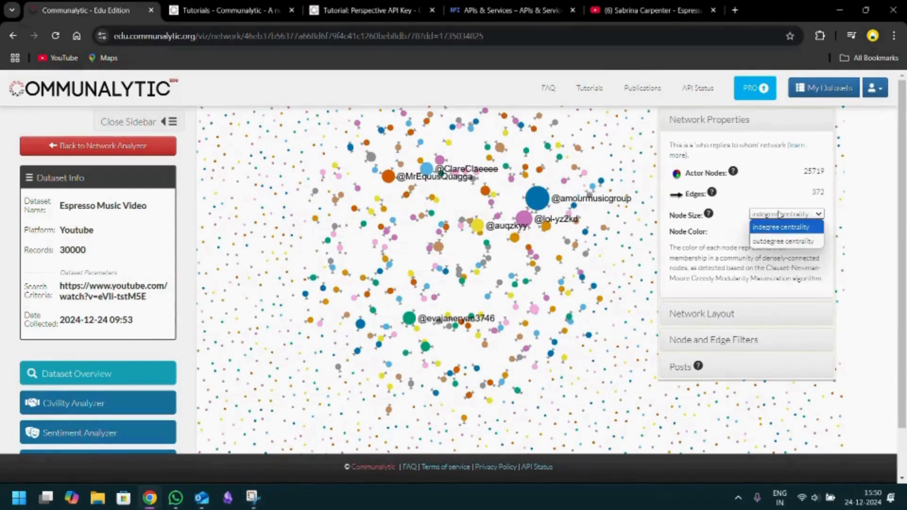
{"action": "left_click", "coordinate": [780, 241]}
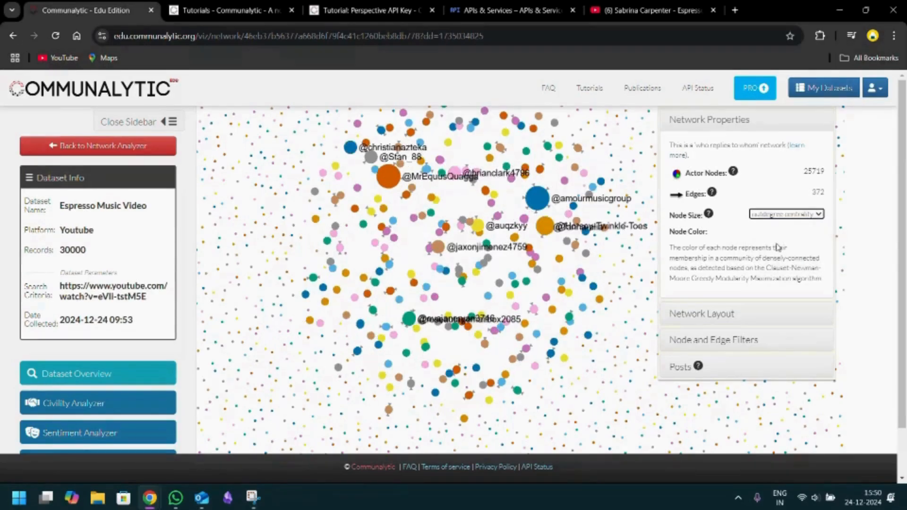
- Review the network's gravity and repulsion layout settings and raise the minimum in-degree filter
{"action": "left_click", "coordinate": [728, 322]}
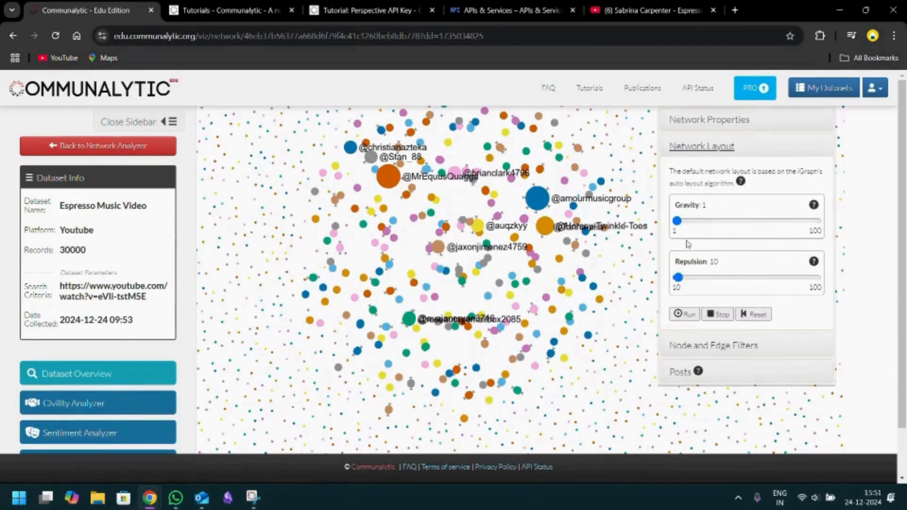
{"action": "left_click", "coordinate": [727, 354]}
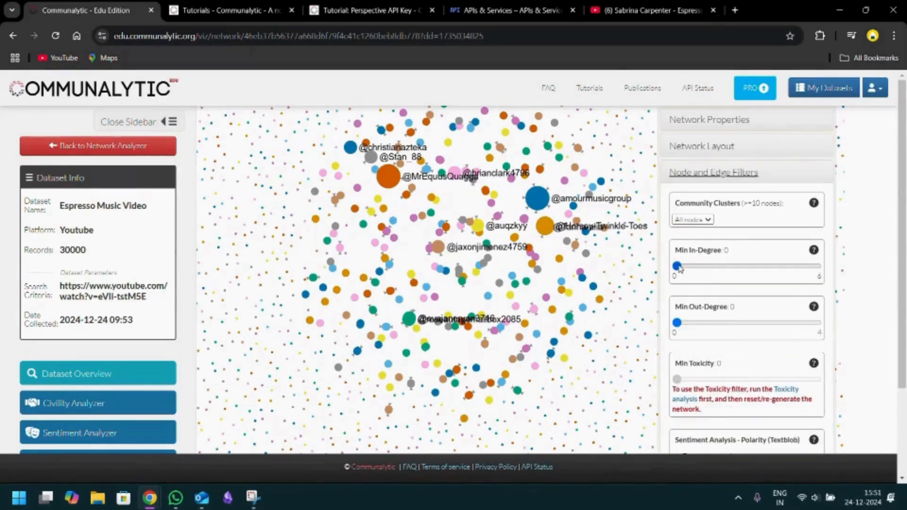
{"action": "left_click_drag", "start_coordinate": [679, 267], "coordinate": [698, 270]}
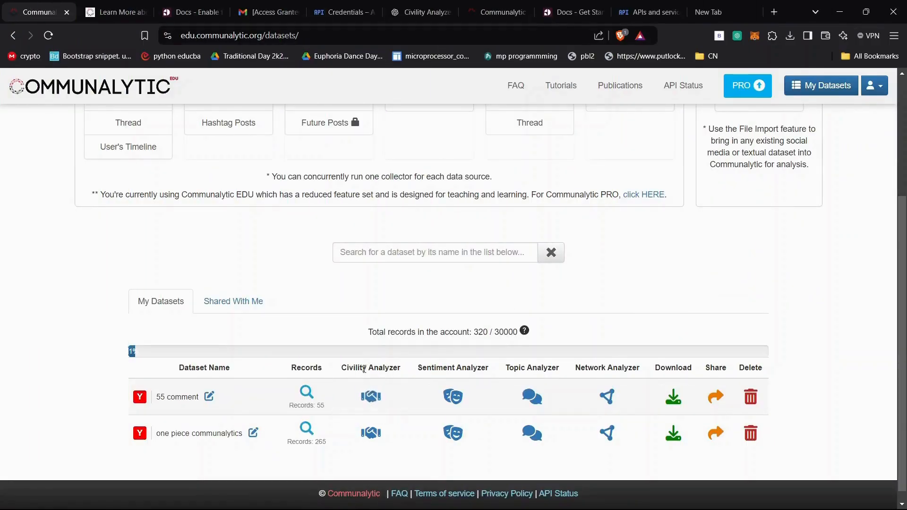
- Log out of Communalytic EDU from the My Datasets page
{"action": "scroll", "coordinate": [357, 368], "scroll_direction": "up", "scroll_amount": 4}
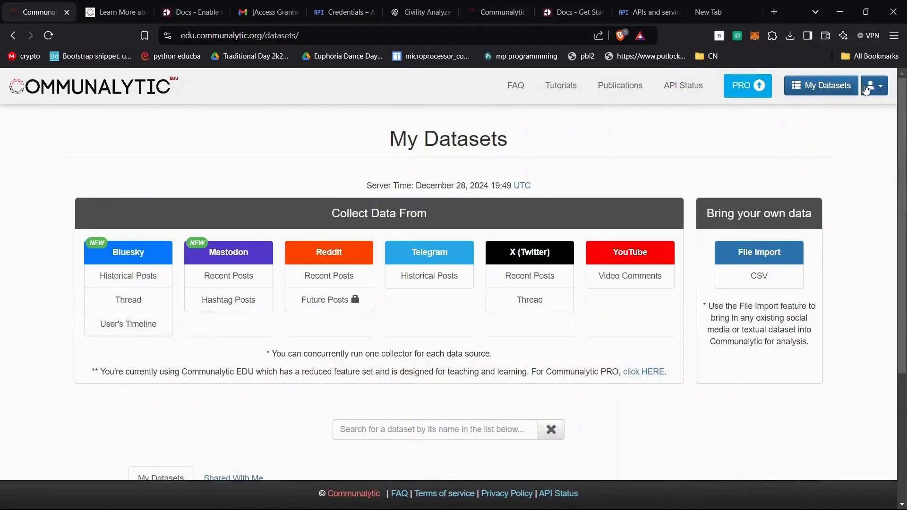
{"action": "left_click", "coordinate": [869, 90]}
{"action": "left_click", "coordinate": [825, 152]}
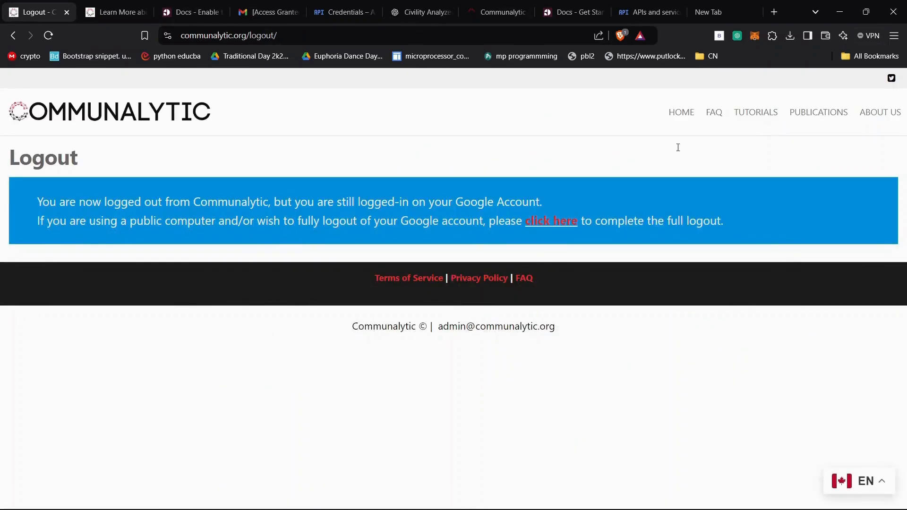
- From the Communalytic home page, find the Civility Analyzer documentation and open the How-to Use Communalytic Civility Analyzer tutorial
{"action": "scroll", "coordinate": [406, 272], "scroll_direction": "down", "scroll_amount": 10}
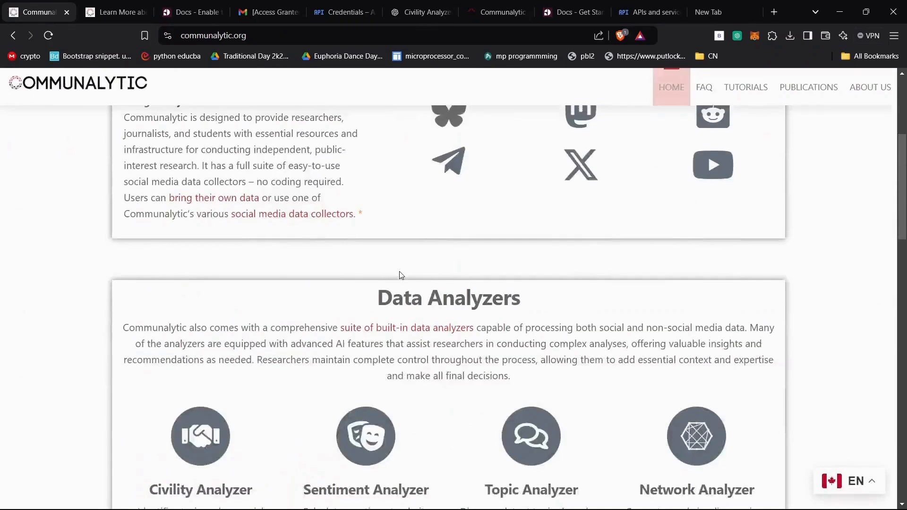
{"action": "scroll", "coordinate": [400, 272], "scroll_direction": "up", "scroll_amount": 3}
{"action": "left_click", "coordinate": [201, 313]}
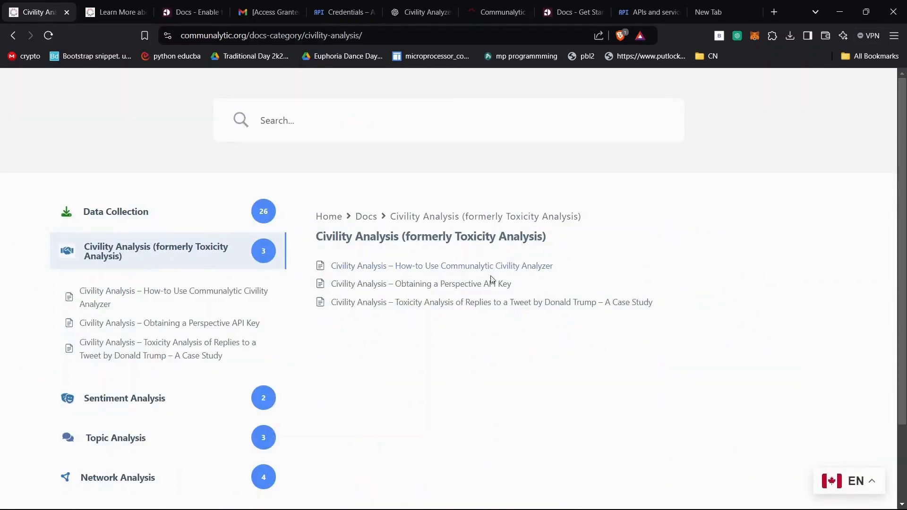
{"action": "left_click", "coordinate": [477, 266]}
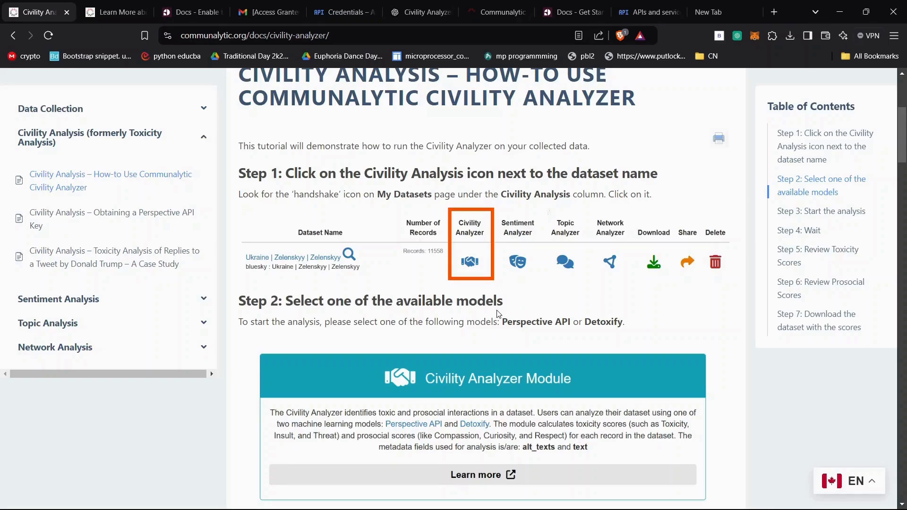
- Read the Civility Analyzer tutorial's steps on choosing a model, starting the analysis, reviewing the scores and downloading the dataset
{"action": "scroll", "coordinate": [497, 313], "scroll_direction": "down", "scroll_amount": 8}
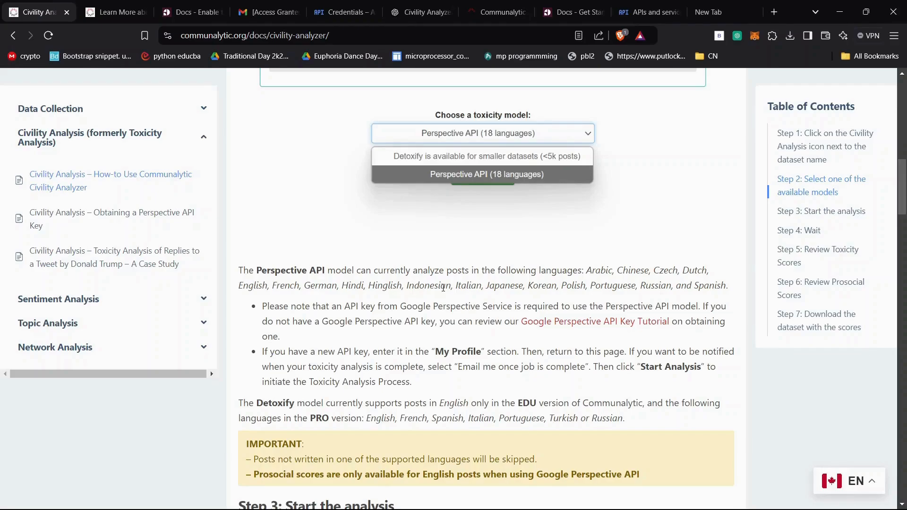
{"action": "scroll", "coordinate": [443, 288], "scroll_direction": "down", "scroll_amount": 12}
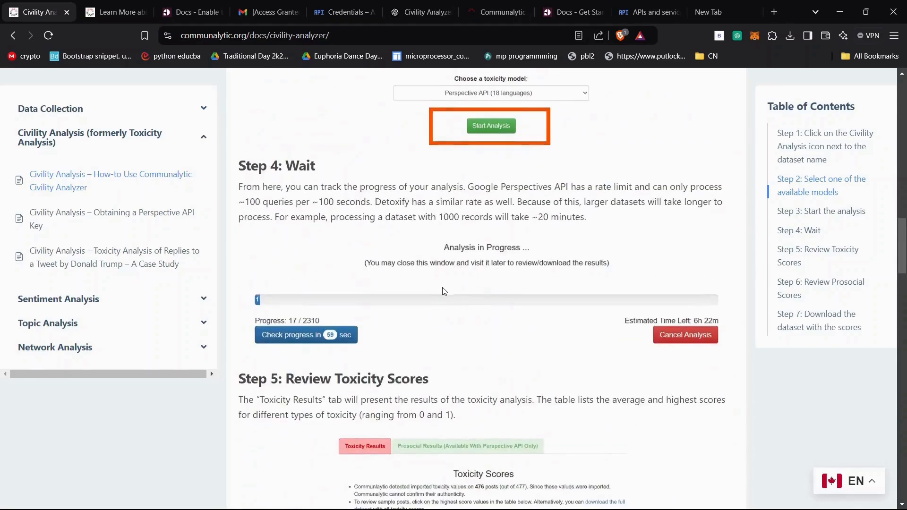
{"action": "scroll", "coordinate": [442, 288], "scroll_direction": "down", "scroll_amount": 20}
{"action": "scroll", "coordinate": [444, 291], "scroll_direction": "down", "scroll_amount": 12}
{"action": "scroll", "coordinate": [444, 291], "scroll_direction": "up", "scroll_amount": 5}
{"action": "scroll", "coordinate": [444, 291], "scroll_direction": "down", "scroll_amount": 8}
{"action": "scroll", "coordinate": [445, 292], "scroll_direction": "up", "scroll_amount": 5}
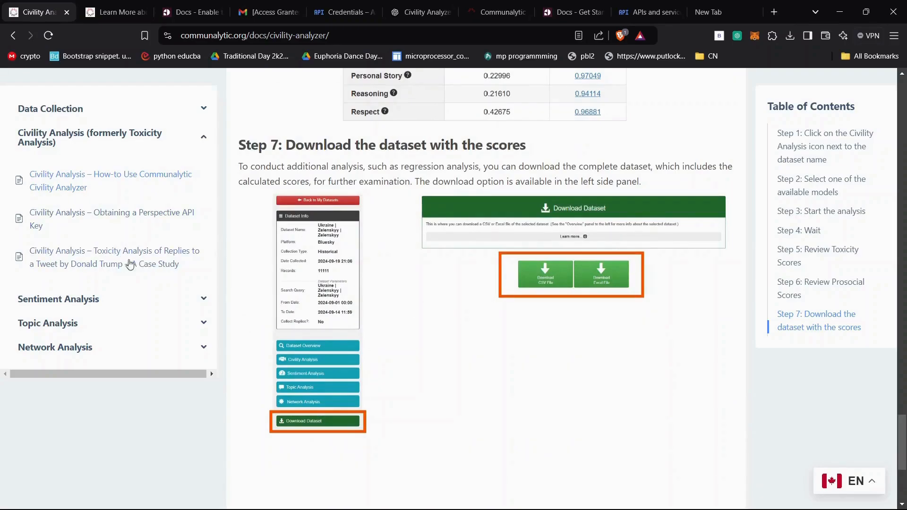
{"action": "scroll", "coordinate": [412, 290], "scroll_direction": "up", "scroll_amount": 5}
{"action": "scroll", "coordinate": [482, 228], "scroll_direction": "up", "scroll_amount": 10}
{"action": "scroll", "coordinate": [482, 228], "scroll_direction": "up", "scroll_amount": 20}
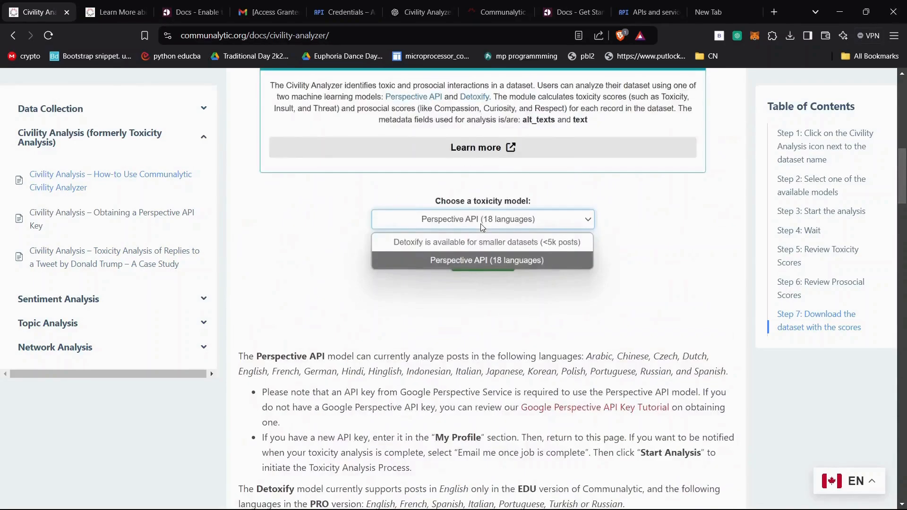
{"action": "scroll", "coordinate": [481, 223], "scroll_direction": "up", "scroll_amount": 6}
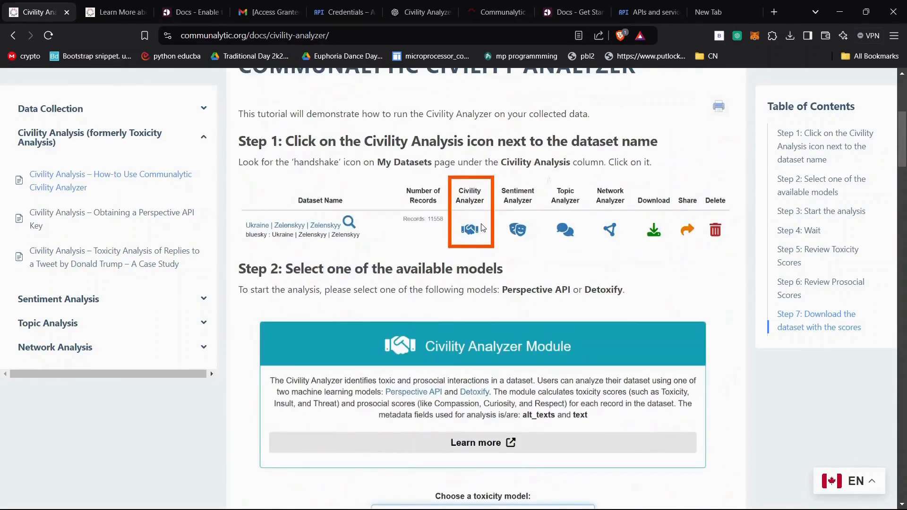
{"action": "scroll", "coordinate": [482, 226], "scroll_direction": "down", "scroll_amount": 1}
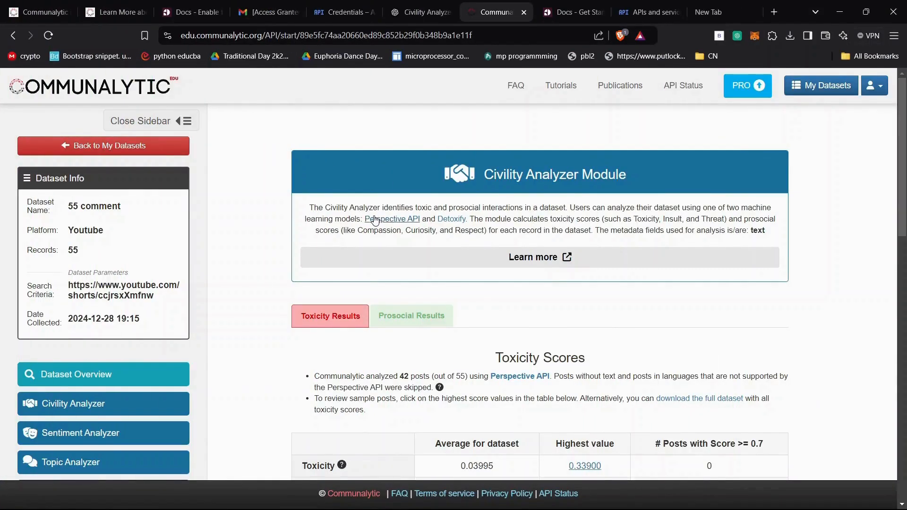
- Open the Detoxify model's GitHub page from the Civility Analyzer Module, read its toxic comment examples, and close it
{"action": "left_click", "coordinate": [453, 220]}
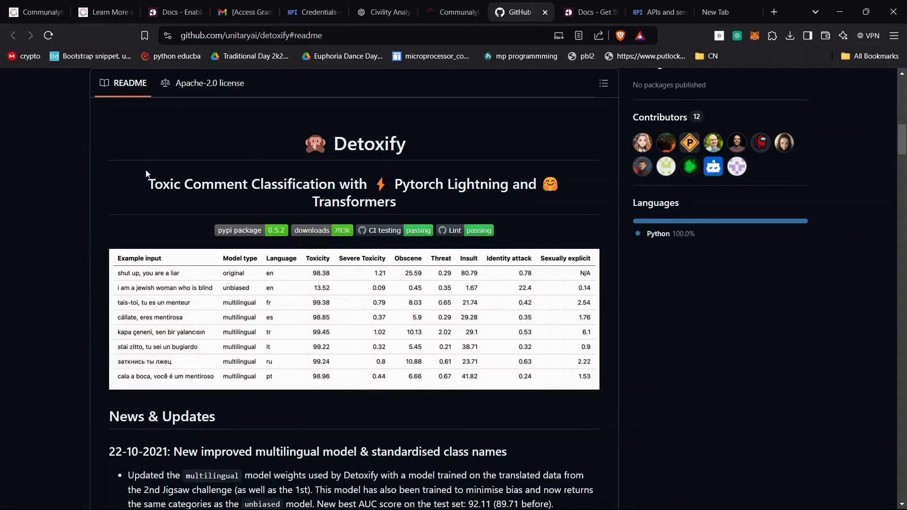
{"action": "scroll", "coordinate": [142, 227], "scroll_direction": "down", "scroll_amount": 1}
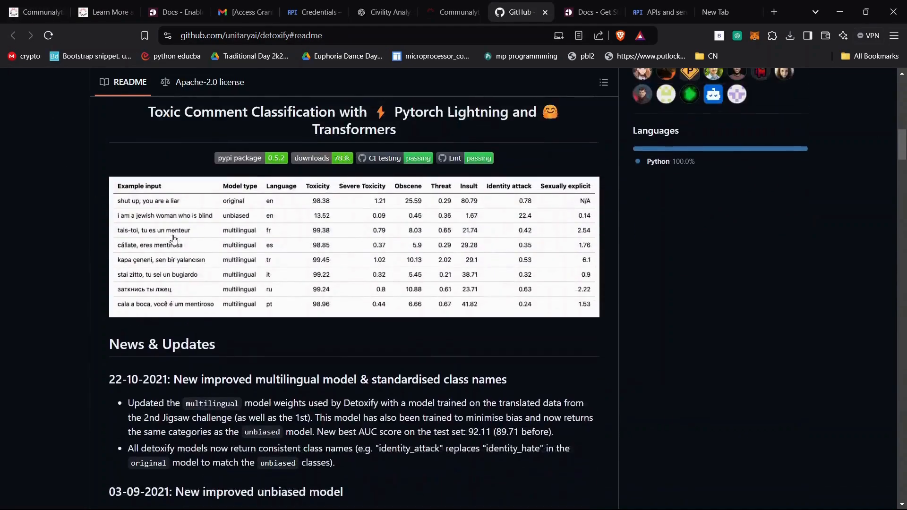
{"action": "key", "text": "ctrl+w"}
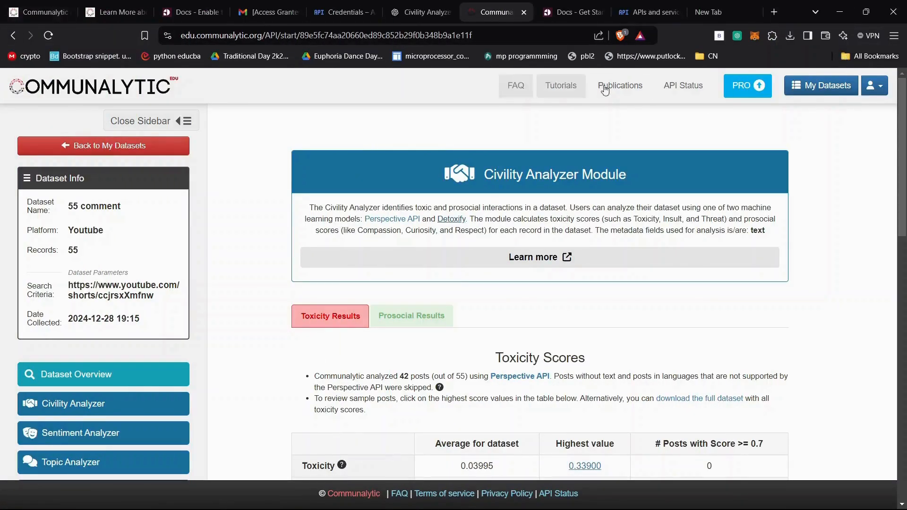
- Log out of Communalytic from the 55 comment dataset's civility results and go to the home page
{"action": "left_click", "coordinate": [871, 89]}
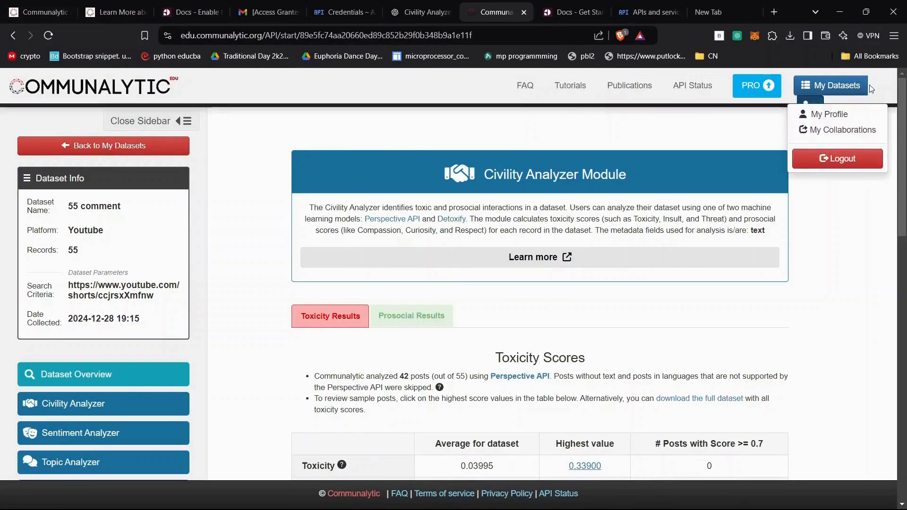
{"action": "left_click", "coordinate": [851, 169]}
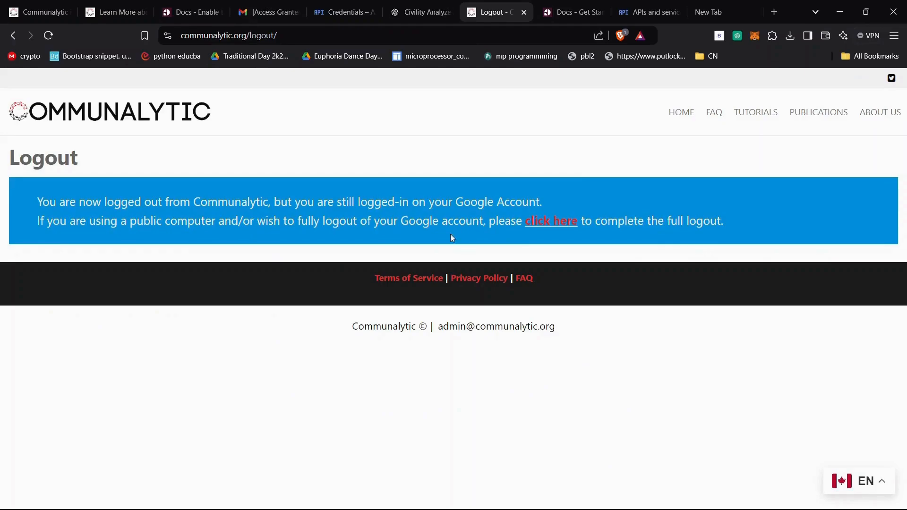
{"action": "left_click", "coordinate": [687, 112]}
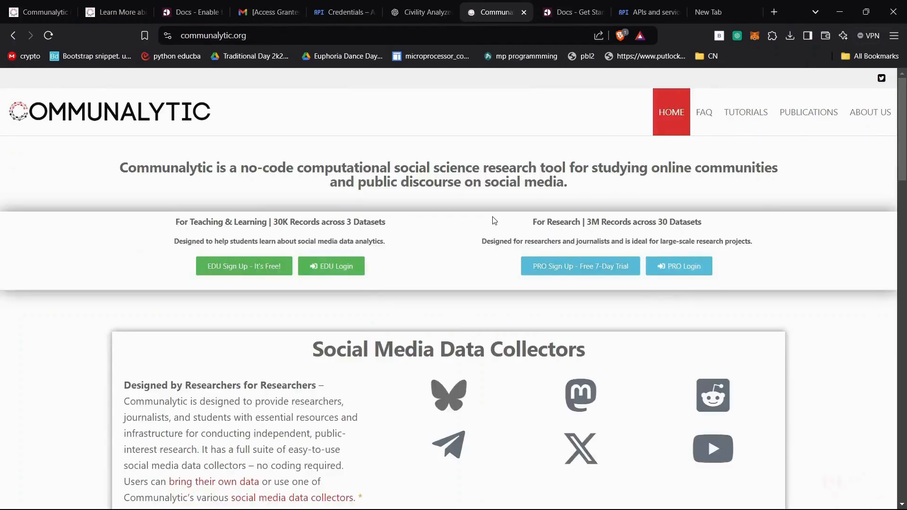
- Reopen the Civility Analyzer how-to tutorial from the home page and view its toxicity model options
{"action": "scroll", "coordinate": [492, 219], "scroll_direction": "down", "scroll_amount": 10}
{"action": "left_click", "coordinate": [193, 321]}
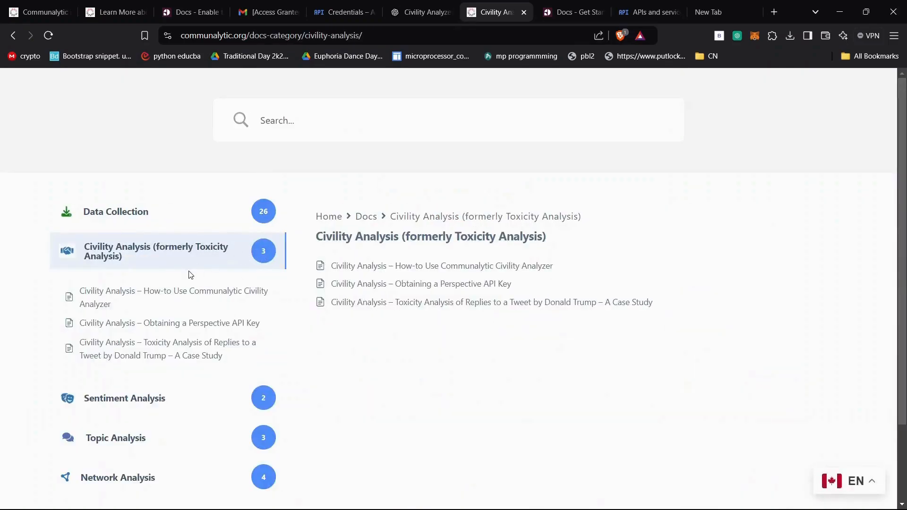
{"action": "left_click", "coordinate": [243, 291]}
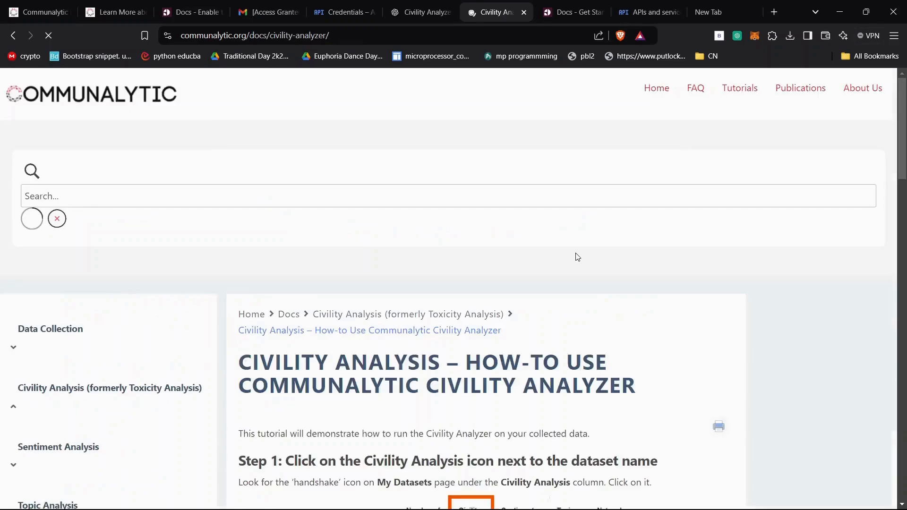
{"action": "scroll", "coordinate": [577, 255], "scroll_direction": "down", "scroll_amount": 8}
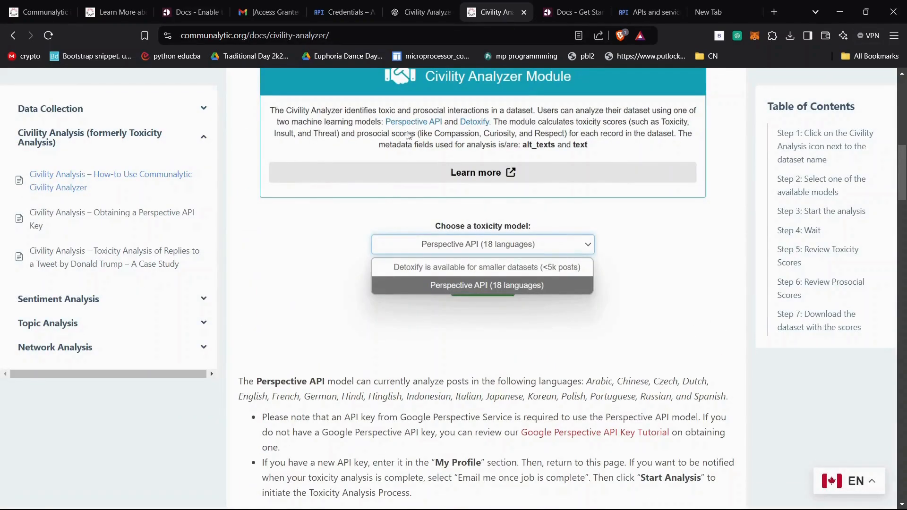
- Read the Civility Analyzer tutorial's Perspective API and Detoxify model notes, and open the Google Perspective API Key Tutorial
{"action": "scroll", "coordinate": [352, 245], "scroll_direction": "down", "scroll_amount": 5}
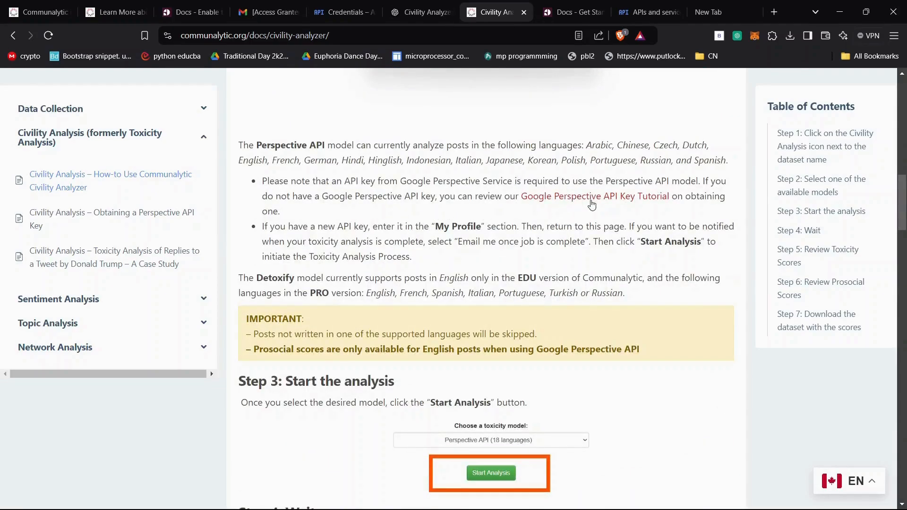
{"action": "scroll", "coordinate": [525, 220], "scroll_direction": "down", "scroll_amount": 7}
{"action": "scroll", "coordinate": [518, 223], "scroll_direction": "down", "scroll_amount": 3}
{"action": "scroll", "coordinate": [519, 223], "scroll_direction": "up", "scroll_amount": 10}
{"action": "left_click", "coordinate": [536, 199]}
- Read the troubleshooting tips and first steps of the tutorial on obtaining a Perspective API key
{"action": "scroll", "coordinate": [462, 229], "scroll_direction": "down", "scroll_amount": 3}
{"action": "scroll", "coordinate": [436, 241], "scroll_direction": "down", "scroll_amount": 5}
{"action": "scroll", "coordinate": [436, 241], "scroll_direction": "up", "scroll_amount": 4}
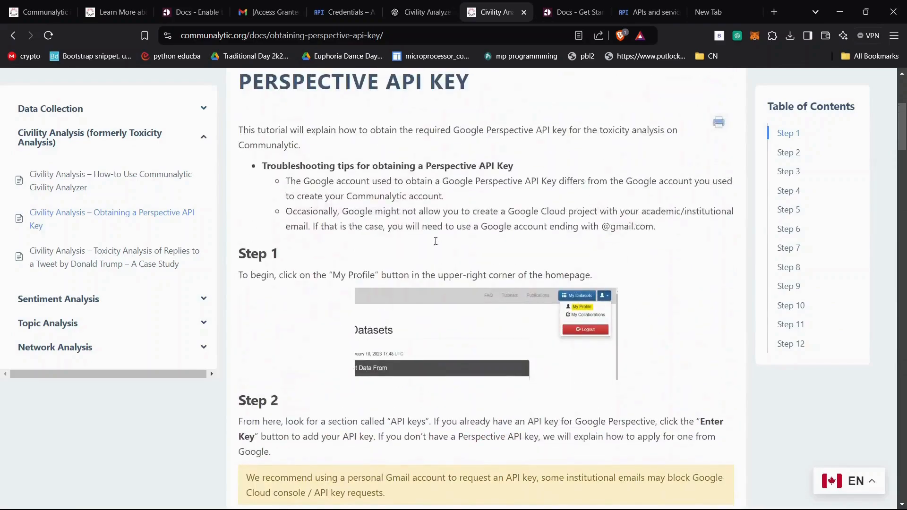
{"action": "scroll", "coordinate": [435, 242], "scroll_direction": "down", "scroll_amount": 9}
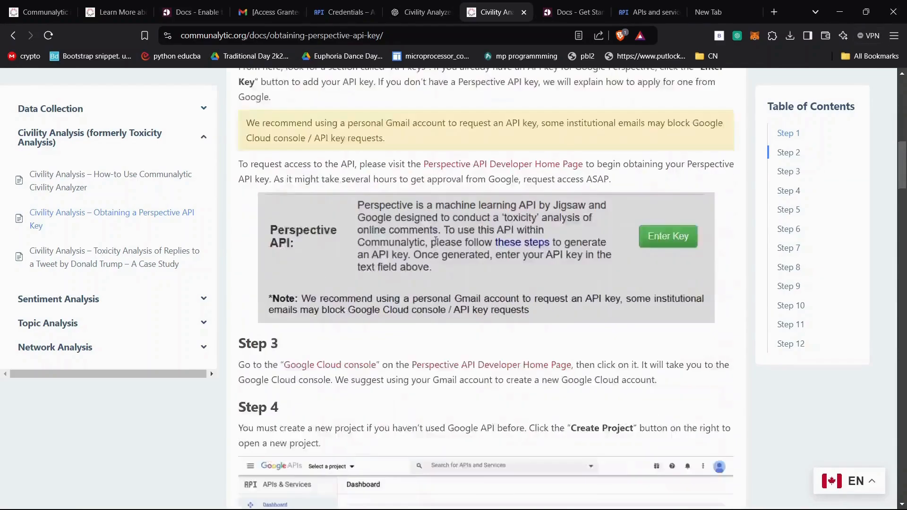
{"action": "scroll", "coordinate": [434, 240], "scroll_direction": "up", "scroll_amount": 1}
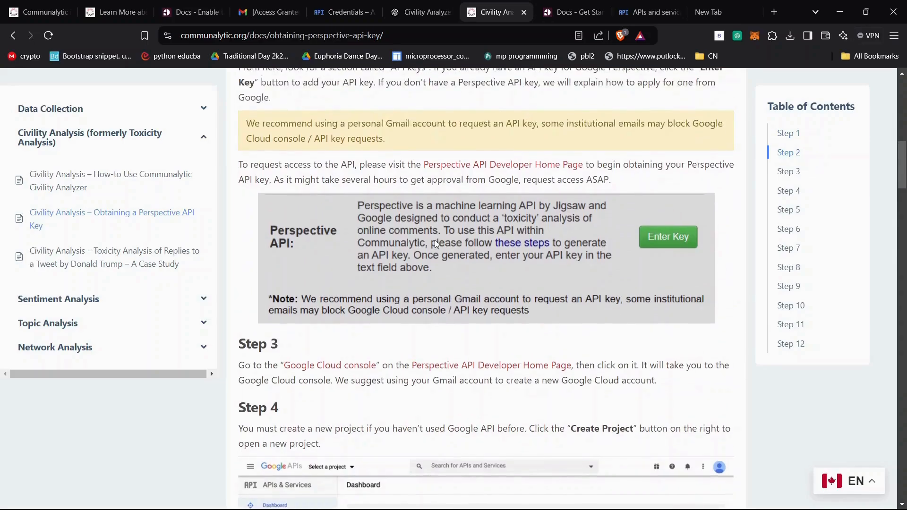
- Open the Perspective API Developer Home Page and read the Get Started instructions through the Request API Access section
{"action": "left_click", "coordinate": [543, 166]}
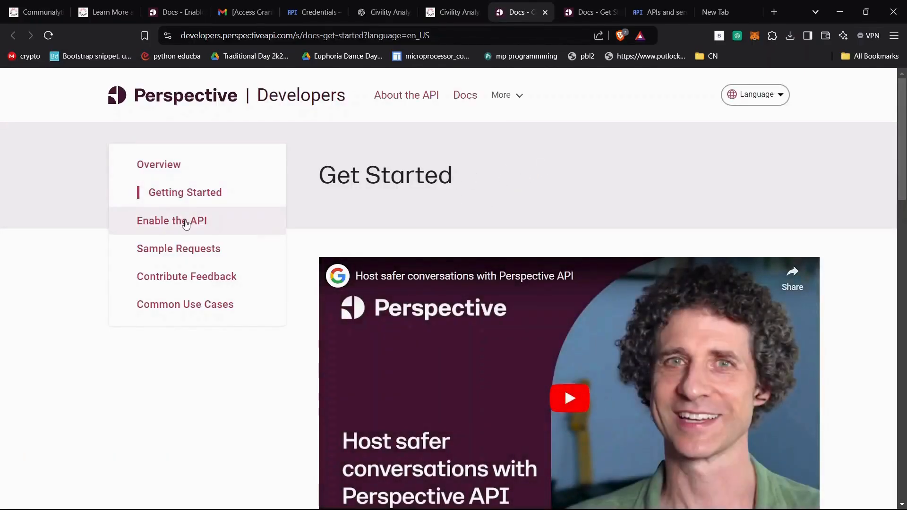
{"action": "scroll", "coordinate": [631, 247], "scroll_direction": "down", "scroll_amount": 10}
{"action": "scroll", "coordinate": [631, 248], "scroll_direction": "up", "scroll_amount": 3}
{"action": "scroll", "coordinate": [631, 248], "scroll_direction": "down", "scroll_amount": 5}
{"action": "scroll", "coordinate": [467, 279], "scroll_direction": "down", "scroll_amount": 4}
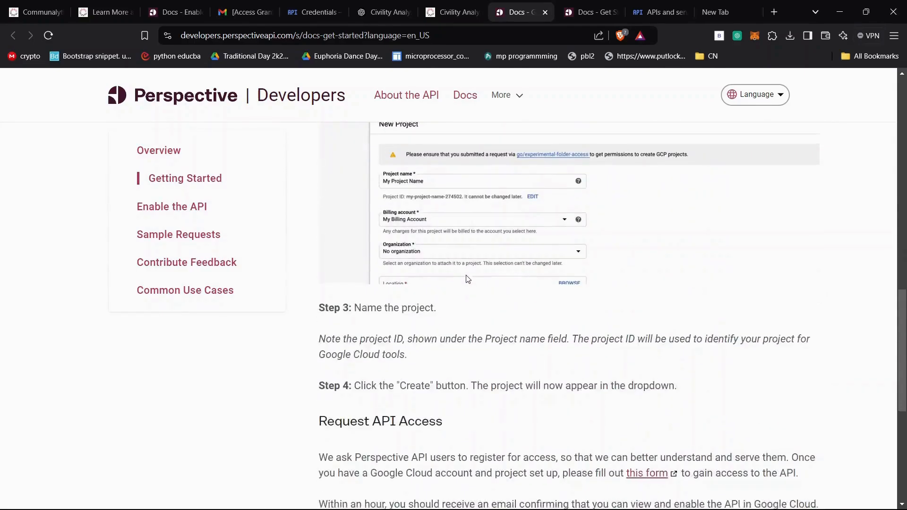
{"action": "scroll", "coordinate": [475, 256], "scroll_direction": "down", "scroll_amount": 5}
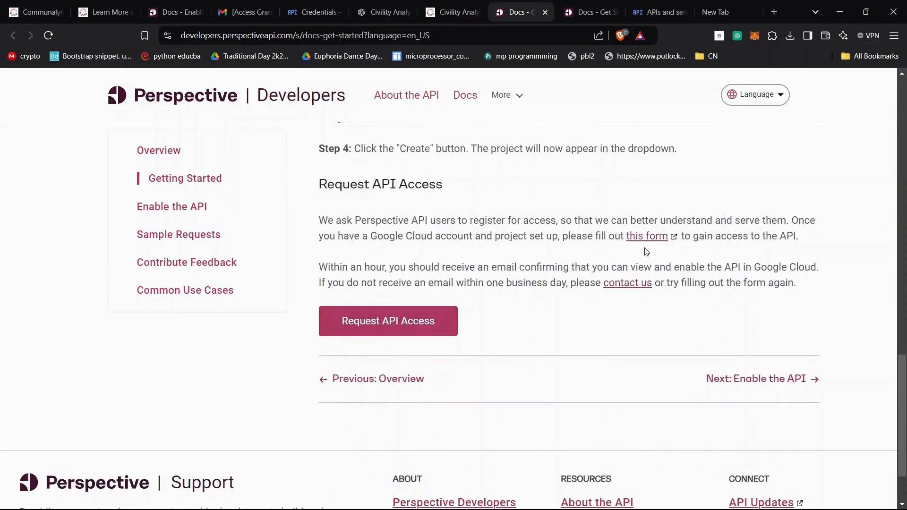
- Open the Perspective API access request form and review its project, language, contact preference and consent fields
{"action": "left_click", "coordinate": [648, 236]}
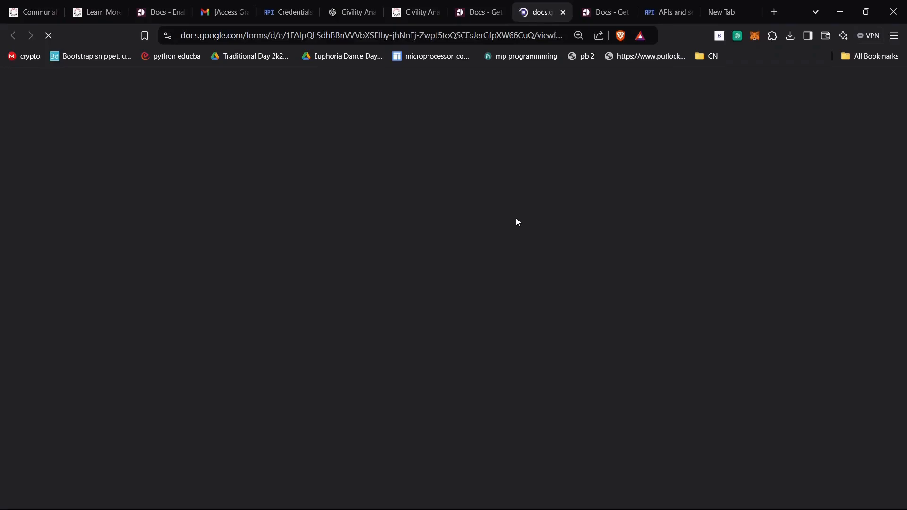
{"action": "scroll", "coordinate": [415, 257], "scroll_direction": "down", "scroll_amount": 10}
{"action": "scroll", "coordinate": [415, 257], "scroll_direction": "down", "scroll_amount": 12}
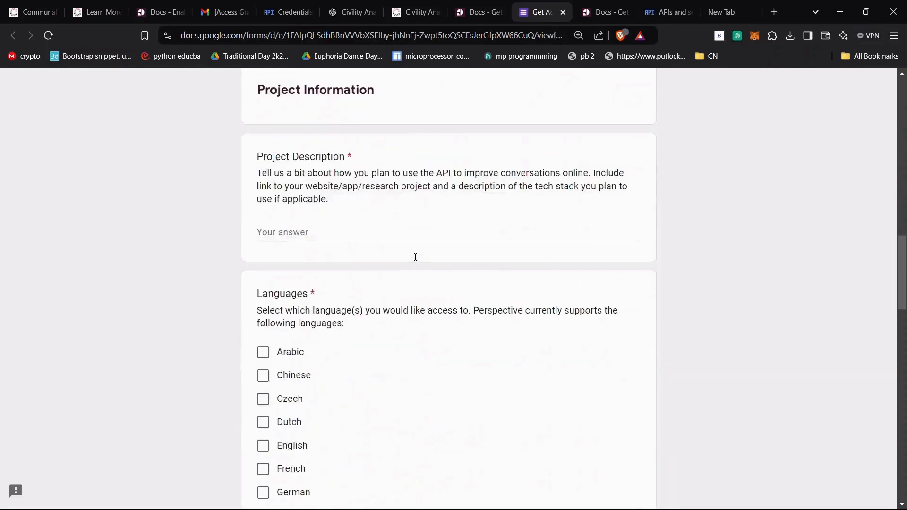
{"action": "scroll", "coordinate": [415, 259], "scroll_direction": "up", "scroll_amount": 3}
{"action": "scroll", "coordinate": [299, 283], "scroll_direction": "down", "scroll_amount": 4}
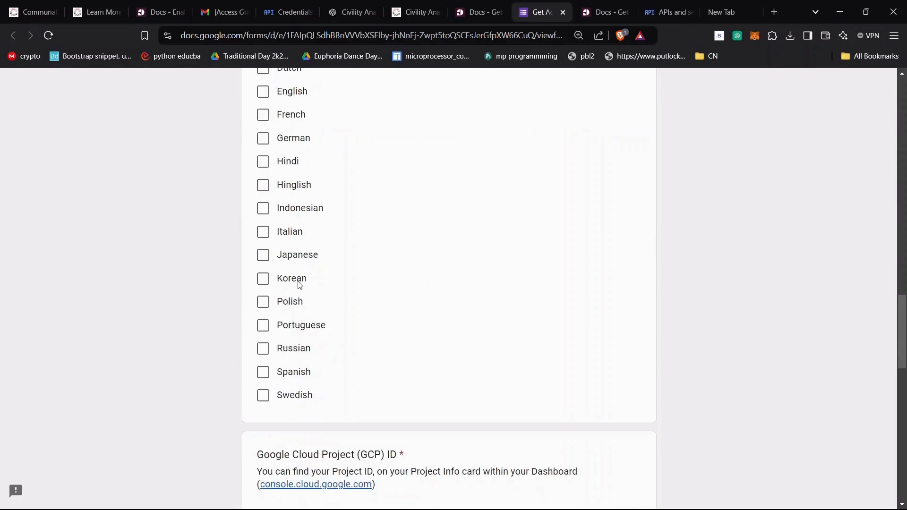
{"action": "scroll", "coordinate": [300, 285], "scroll_direction": "up", "scroll_amount": 5}
{"action": "scroll", "coordinate": [300, 284], "scroll_direction": "down", "scroll_amount": 12}
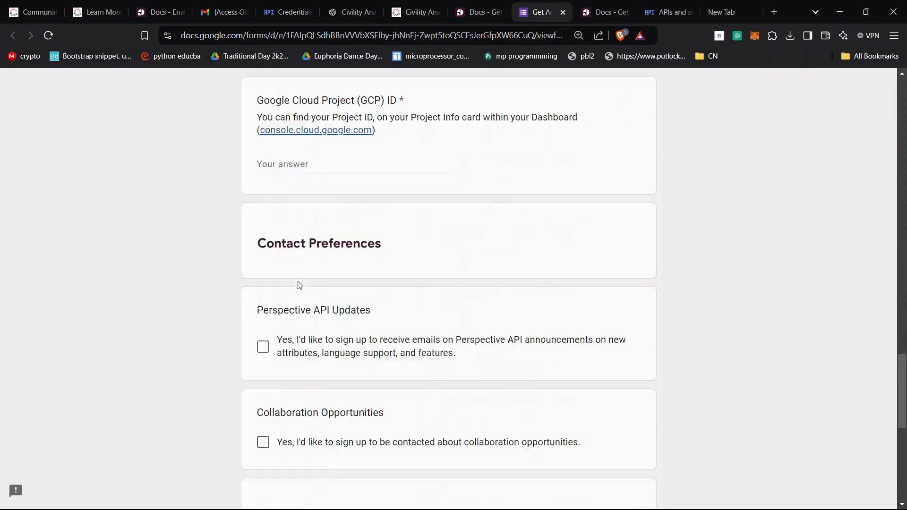
{"action": "scroll", "coordinate": [310, 209], "scroll_direction": "down", "scroll_amount": 3}
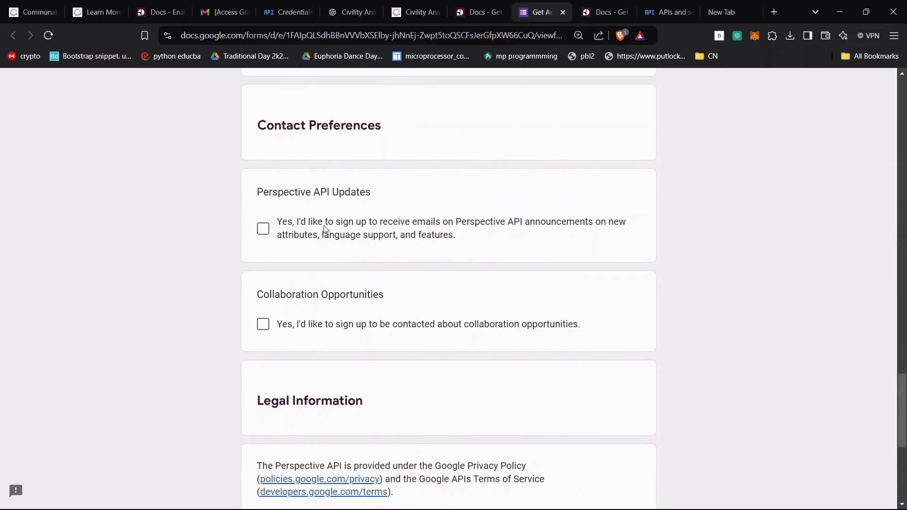
{"action": "scroll", "coordinate": [360, 273], "scroll_direction": "down", "scroll_amount": 5}
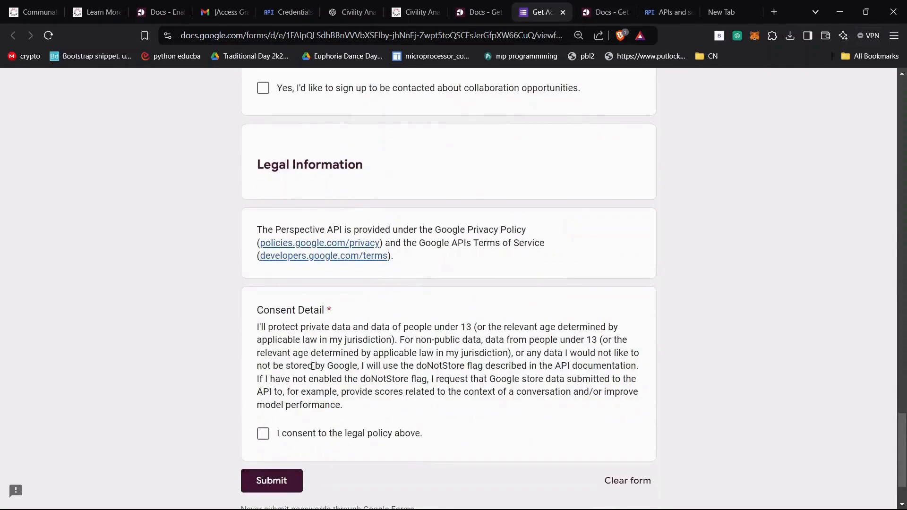
{"action": "scroll", "coordinate": [422, 352], "scroll_direction": "up", "scroll_amount": 6}
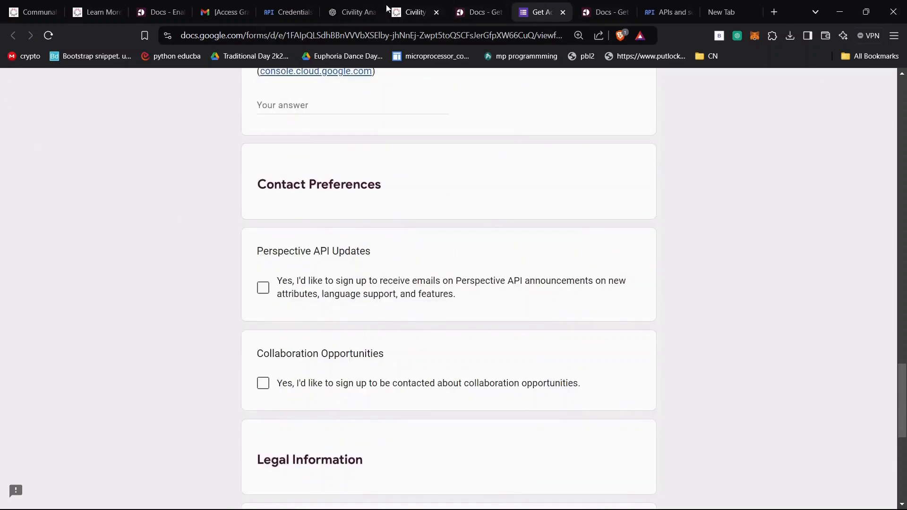
- Switch to Gmail, read the Perspective access-granted email and follow its link to the API page in Google Cloud
{"action": "left_click", "coordinate": [235, 8]}
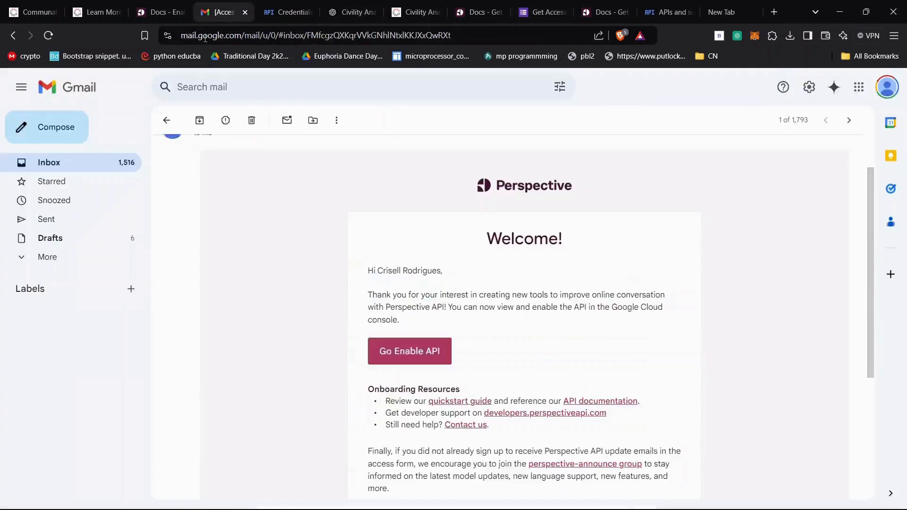
{"action": "scroll", "coordinate": [527, 304], "scroll_direction": "down", "scroll_amount": 2}
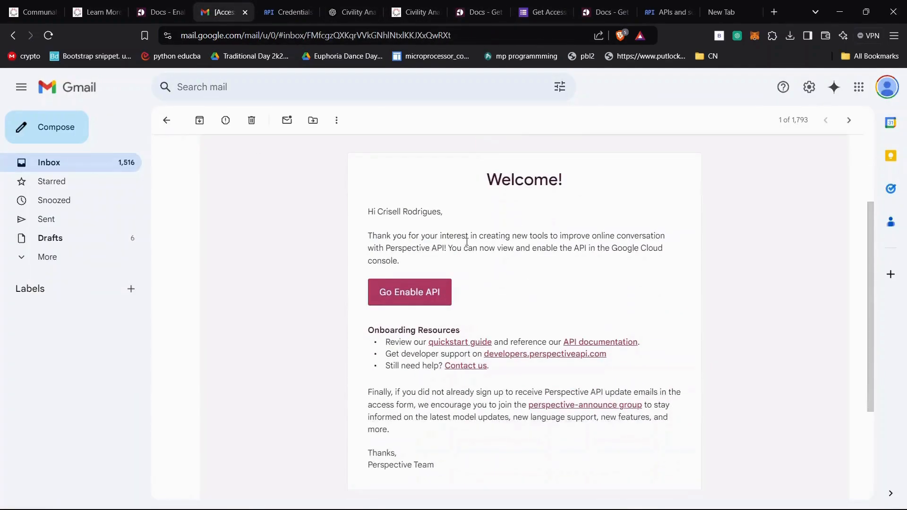
{"action": "scroll", "coordinate": [529, 226], "scroll_direction": "up", "scroll_amount": 4}
{"action": "scroll", "coordinate": [415, 256], "scroll_direction": "down", "scroll_amount": 1}
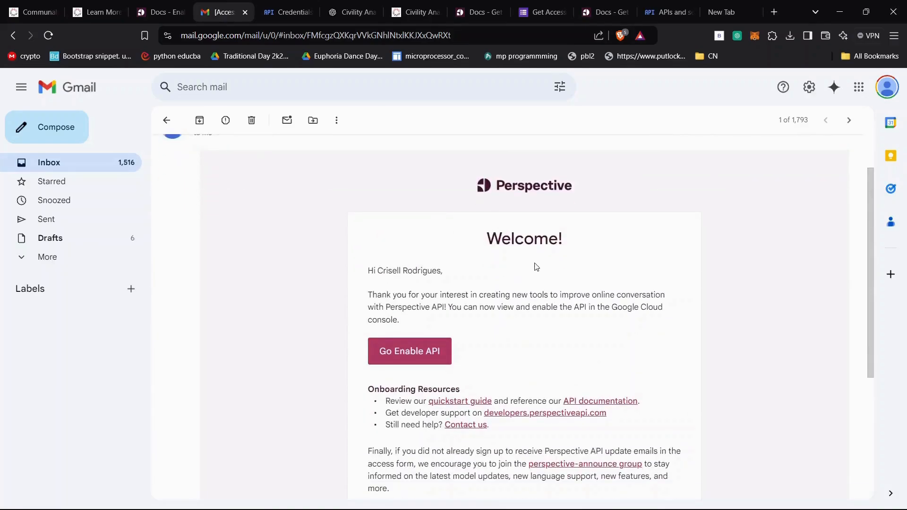
{"action": "left_click", "coordinate": [433, 350]}
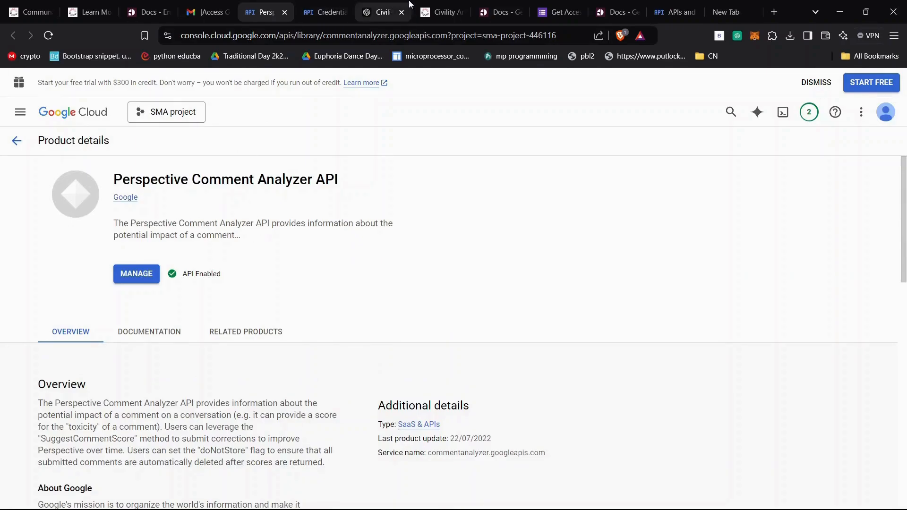
- Return to the API access request form, review its organization and project fields, and activate the Google Cloud Project ID answer
{"action": "left_click", "coordinate": [545, 14]}
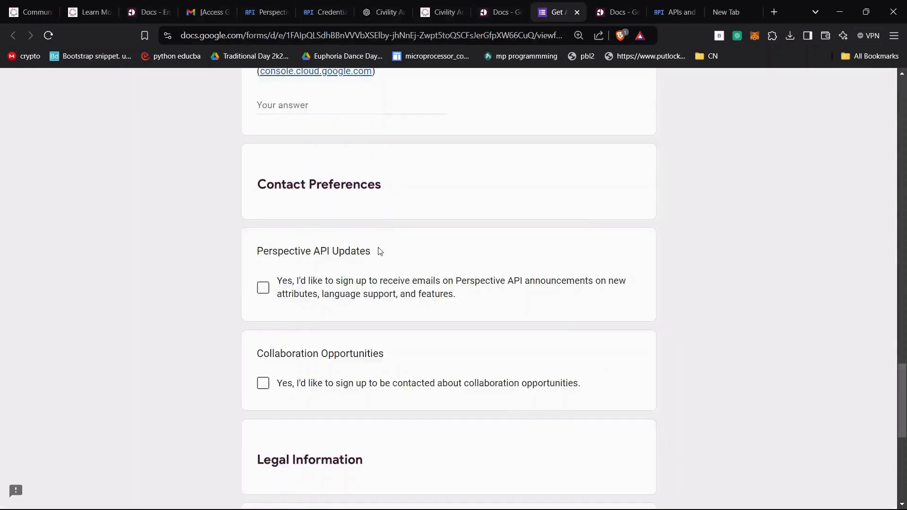
{"action": "scroll", "coordinate": [377, 194], "scroll_direction": "up", "scroll_amount": 15}
{"action": "scroll", "coordinate": [380, 250], "scroll_direction": "up", "scroll_amount": 7}
{"action": "scroll", "coordinate": [380, 252], "scroll_direction": "down", "scroll_amount": 2}
{"action": "scroll", "coordinate": [380, 252], "scroll_direction": "down", "scroll_amount": 3}
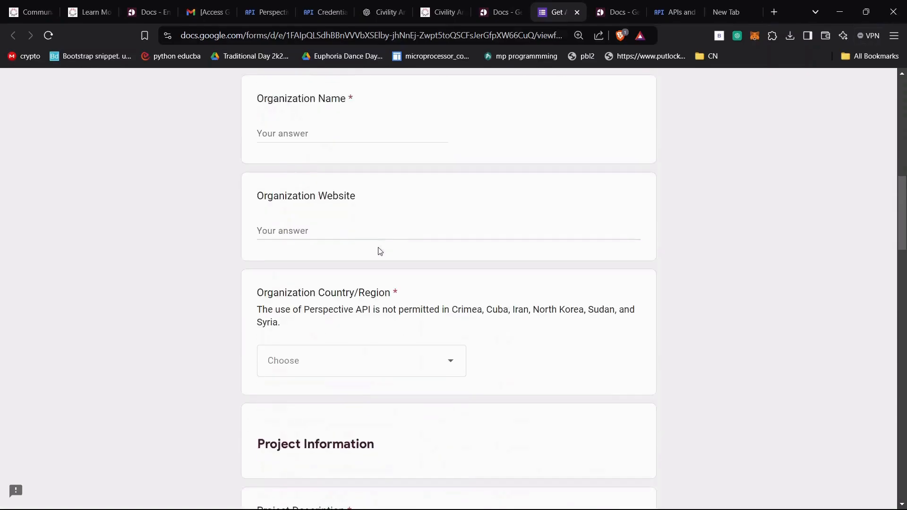
{"action": "scroll", "coordinate": [380, 251], "scroll_direction": "down", "scroll_amount": 4}
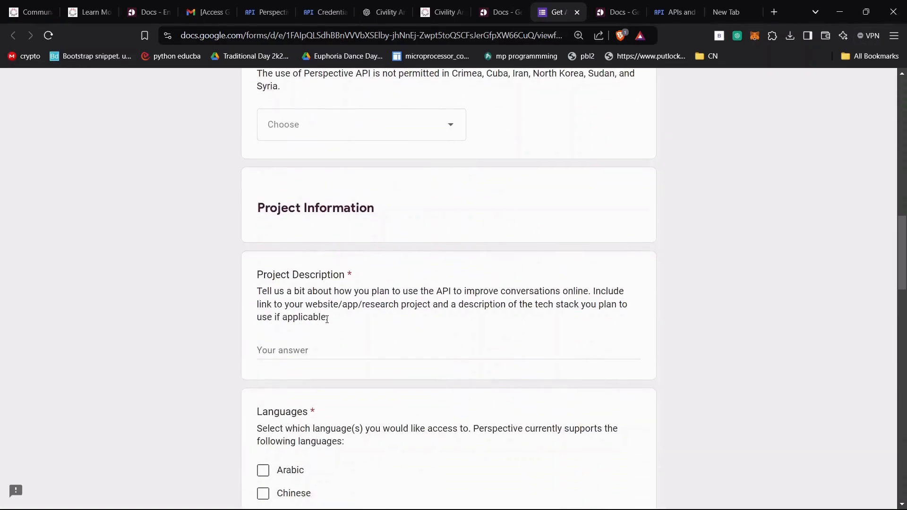
{"action": "scroll", "coordinate": [326, 319], "scroll_direction": "down", "scroll_amount": 12}
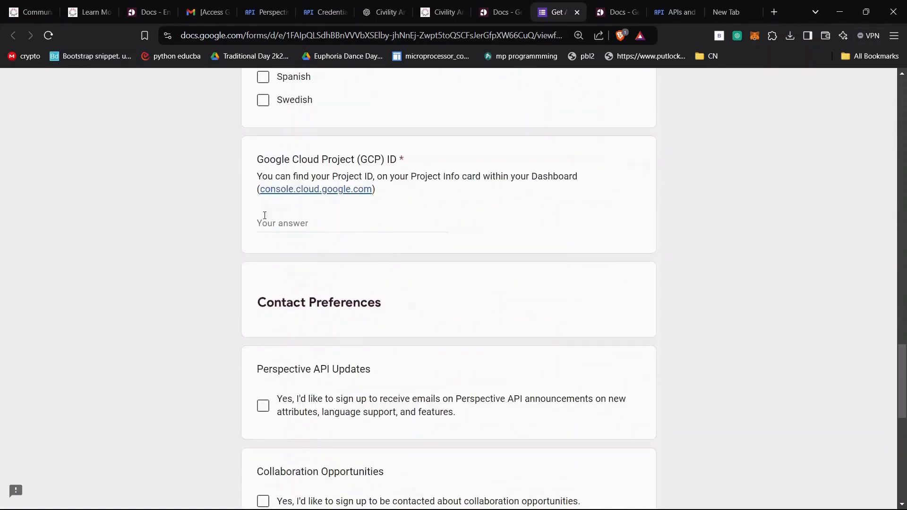
{"action": "left_click", "coordinate": [262, 219]}
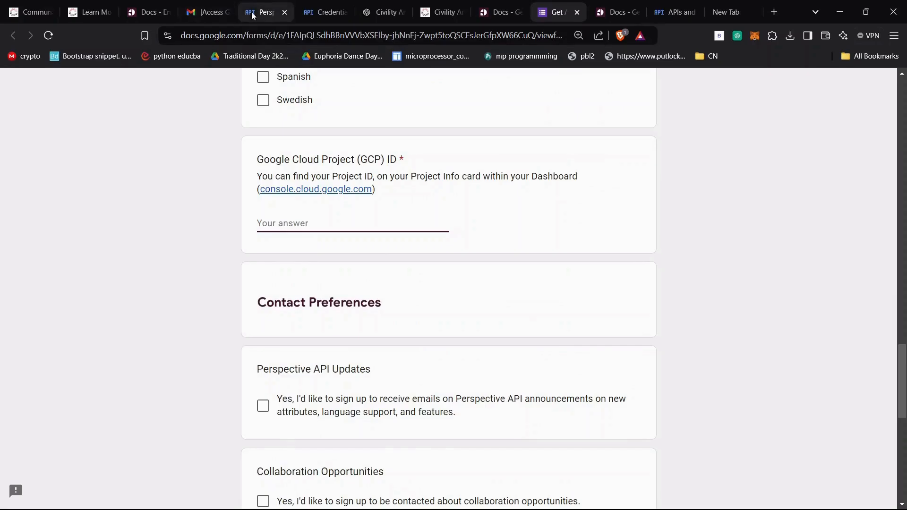
- Switch to Google Cloud, choose SMA project, and find its project ID on the Cloud overview dashboard
{"action": "left_click", "coordinate": [265, 12]}
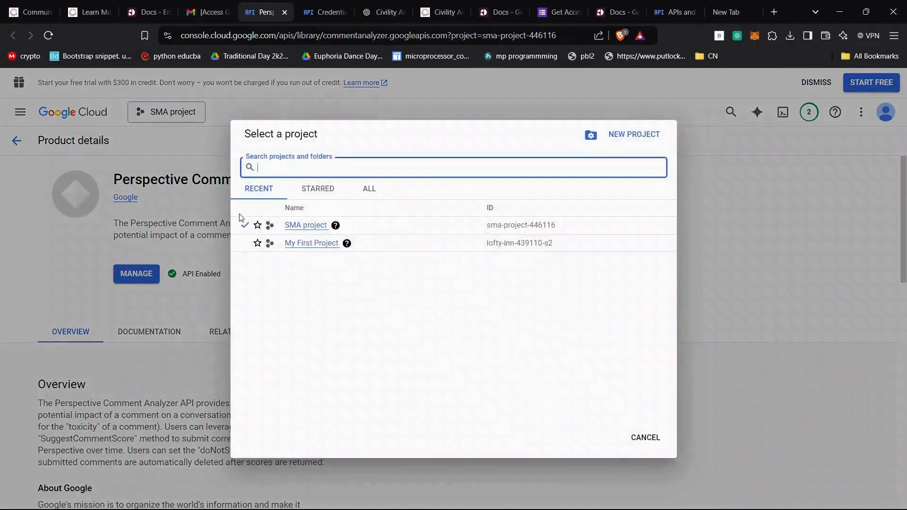
{"action": "left_click", "coordinate": [291, 226]}
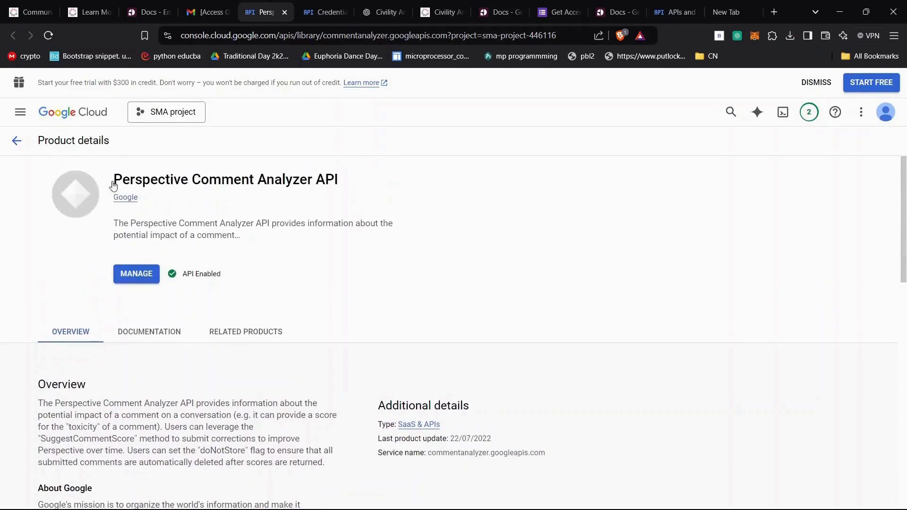
{"action": "left_click", "coordinate": [19, 113]}
{"action": "mouse_move", "coordinate": [19, 116]}
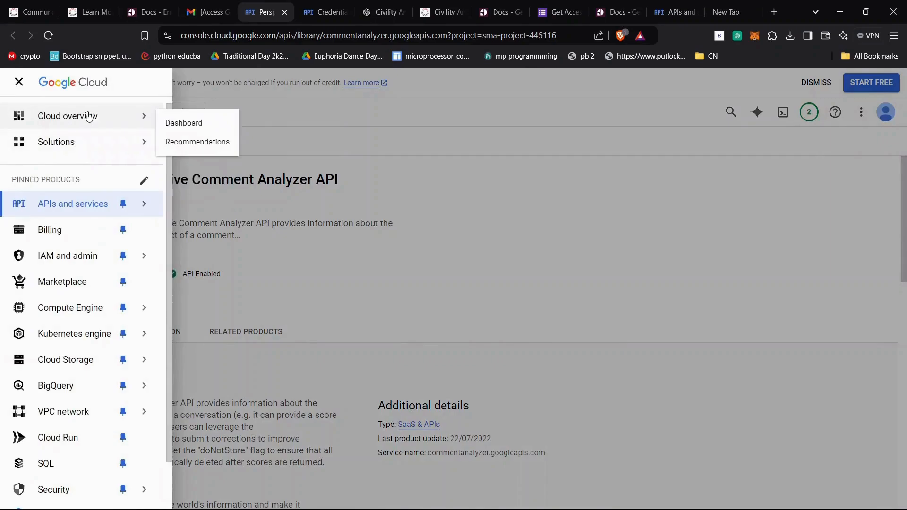
{"action": "left_click", "coordinate": [173, 124]}
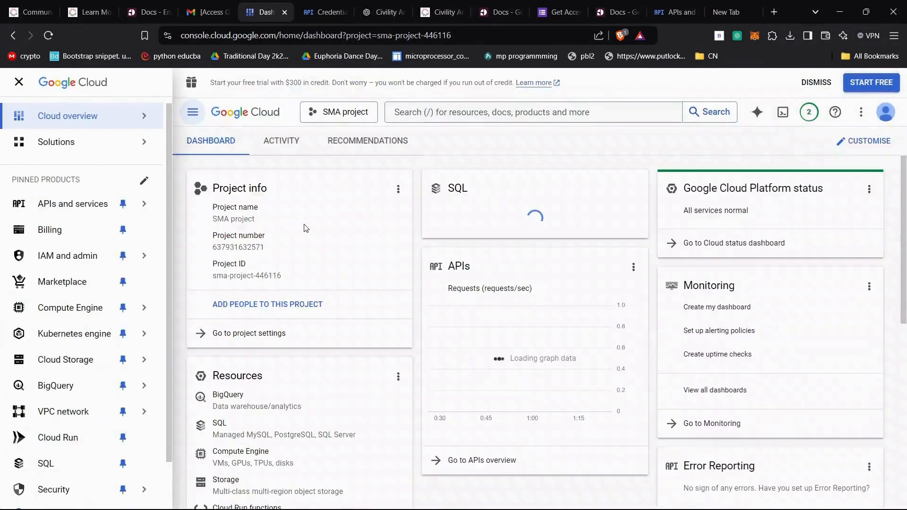
{"action": "left_click_drag", "start_coordinate": [284, 276], "coordinate": [210, 272]}
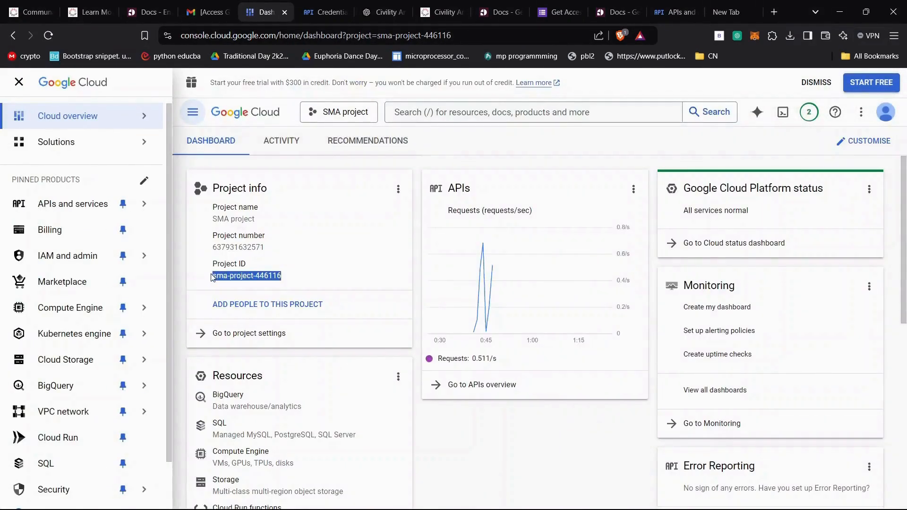
{"action": "left_click", "coordinate": [324, 266]}
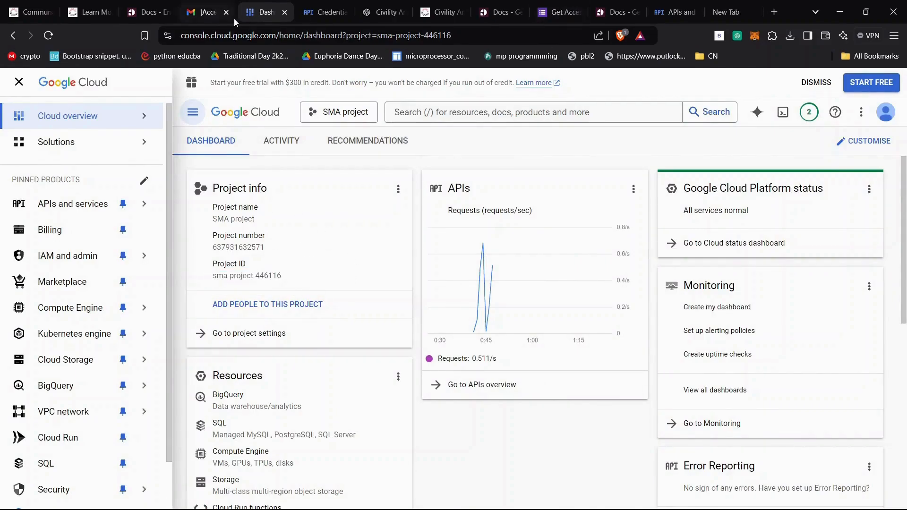
- Reopen the Perspective Comment Analyzer API page from the access email, view its overview, and check the project list
{"action": "left_click", "coordinate": [208, 13]}
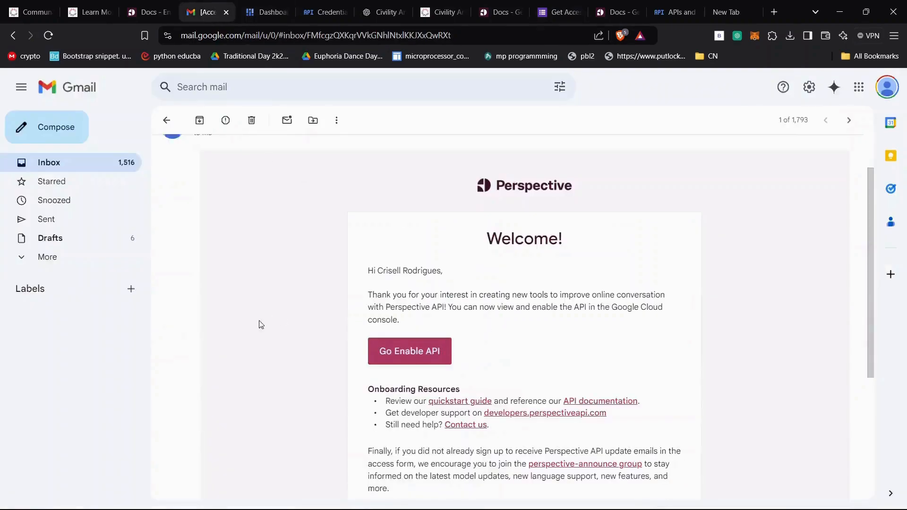
{"action": "left_click", "coordinate": [420, 351]}
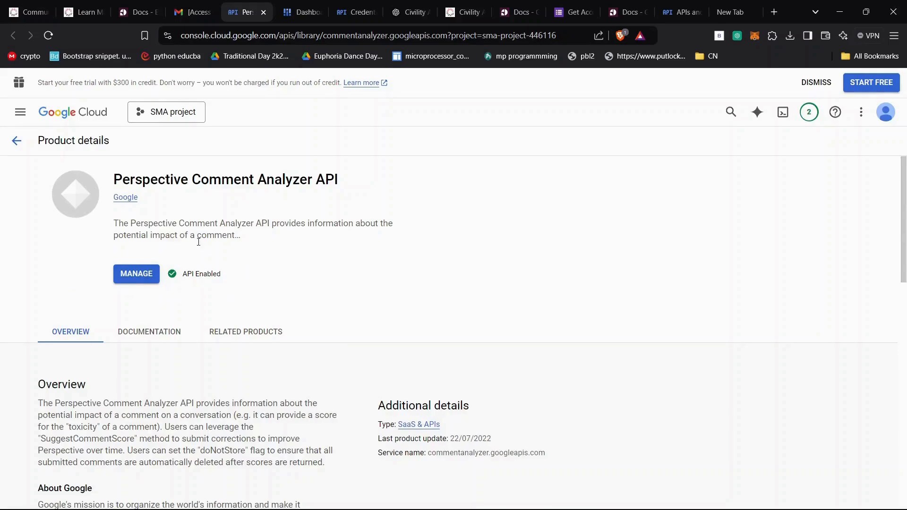
{"action": "scroll", "coordinate": [361, 243], "scroll_direction": "down", "scroll_amount": 3}
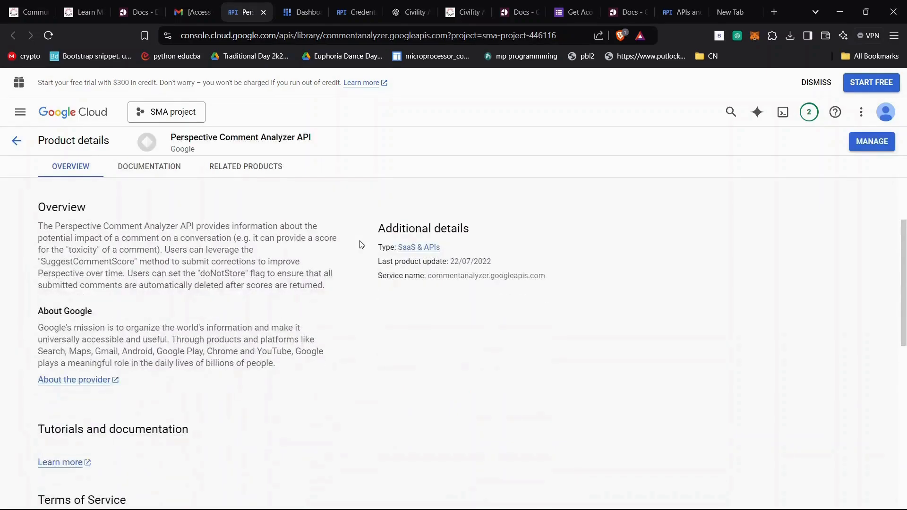
{"action": "scroll", "coordinate": [360, 243], "scroll_direction": "up", "scroll_amount": 3}
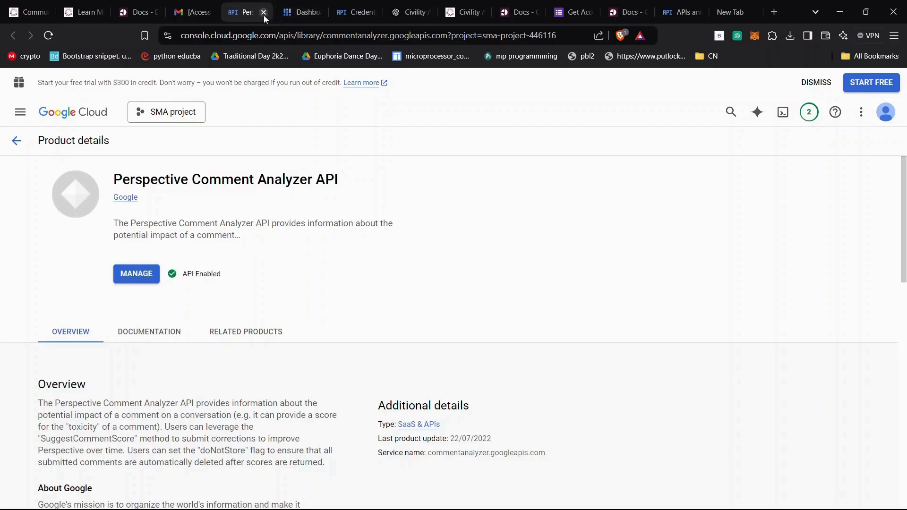
{"action": "left_click", "coordinate": [167, 117]}
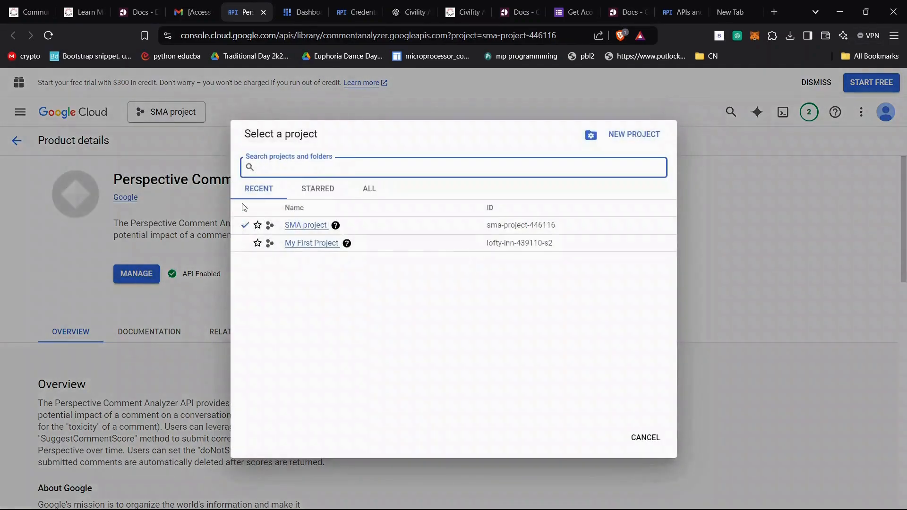
{"action": "left_click", "coordinate": [71, 164]}
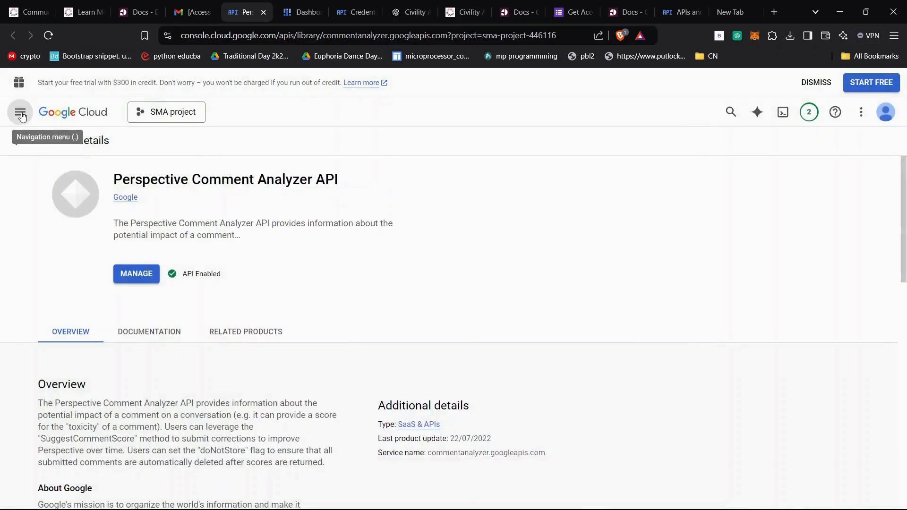
- Open the API credentials page of SMA project in Google Cloud and view the options for creating credentials
{"action": "left_click", "coordinate": [20, 112]}
{"action": "mouse_move", "coordinate": [80, 209]}
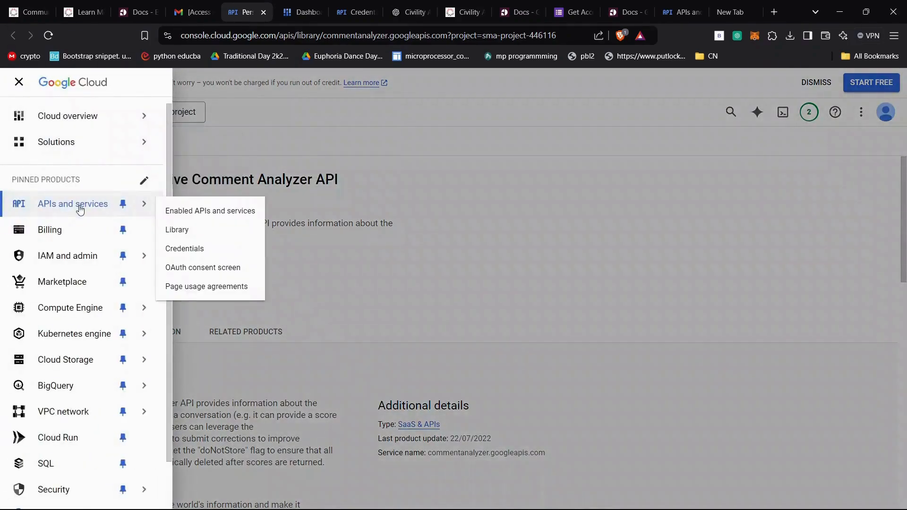
{"action": "left_click", "coordinate": [185, 249]}
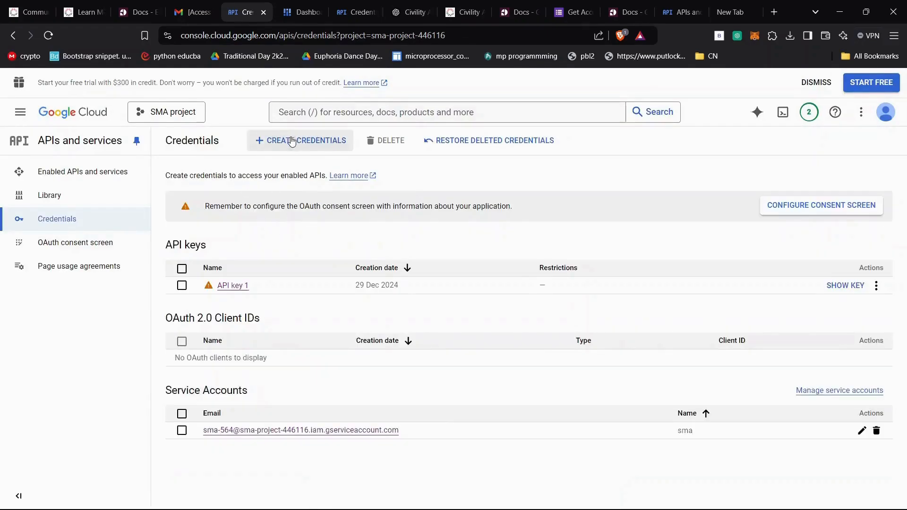
{"action": "left_click", "coordinate": [289, 141]}
{"action": "left_click", "coordinate": [225, 235]}
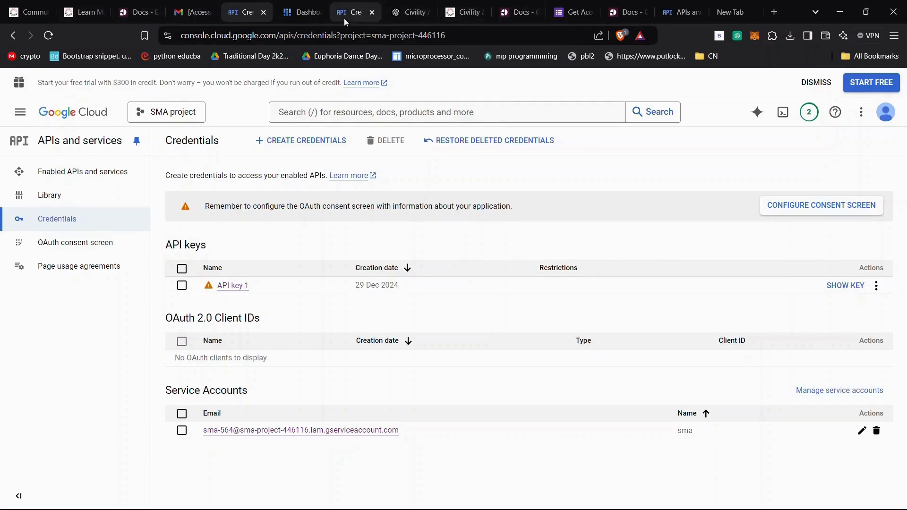
- Switch to the Communalytic site and sign in to the EDU edition with the Google account
{"action": "left_click", "coordinate": [10, 17]}
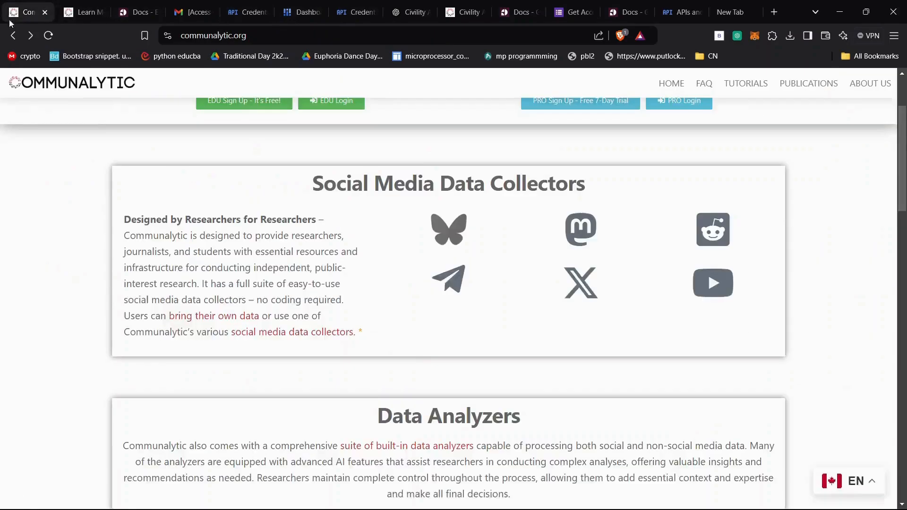
{"action": "scroll", "coordinate": [410, 176], "scroll_direction": "up", "scroll_amount": 3}
{"action": "left_click", "coordinate": [333, 268]}
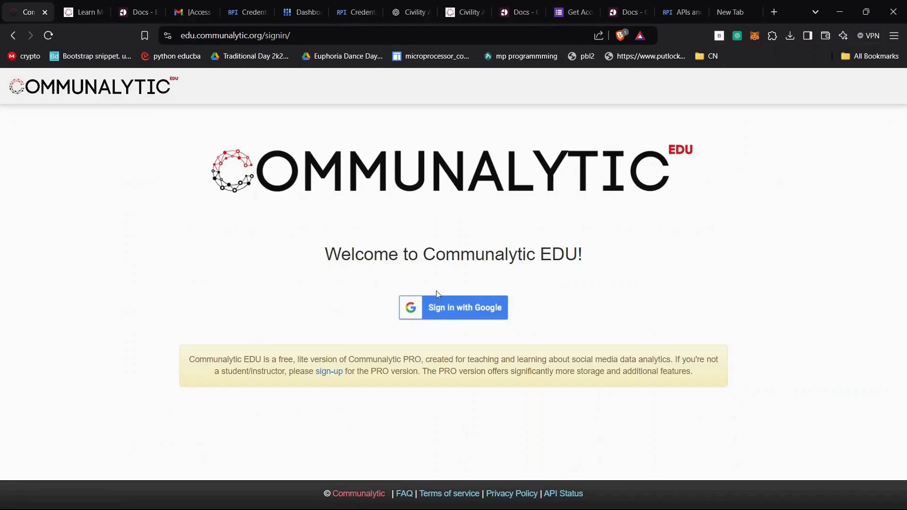
{"action": "left_click", "coordinate": [440, 310]}
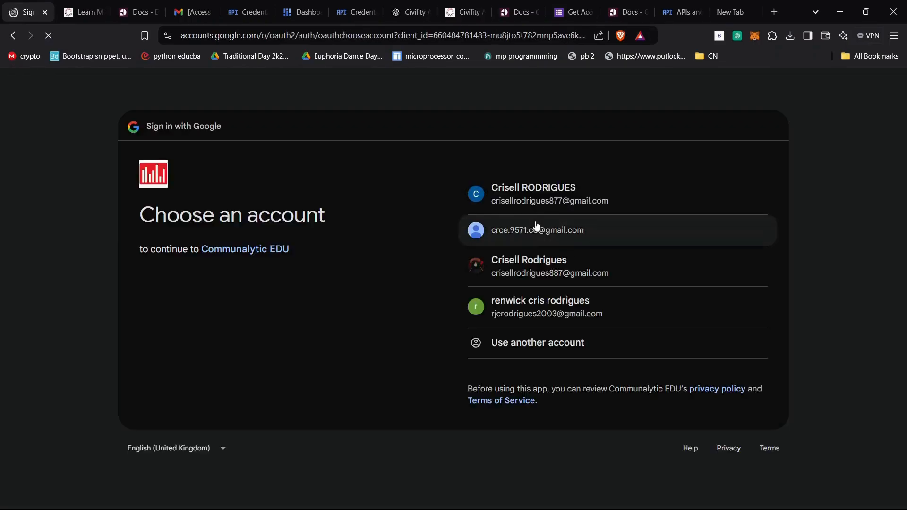
{"action": "left_click", "coordinate": [520, 278]}
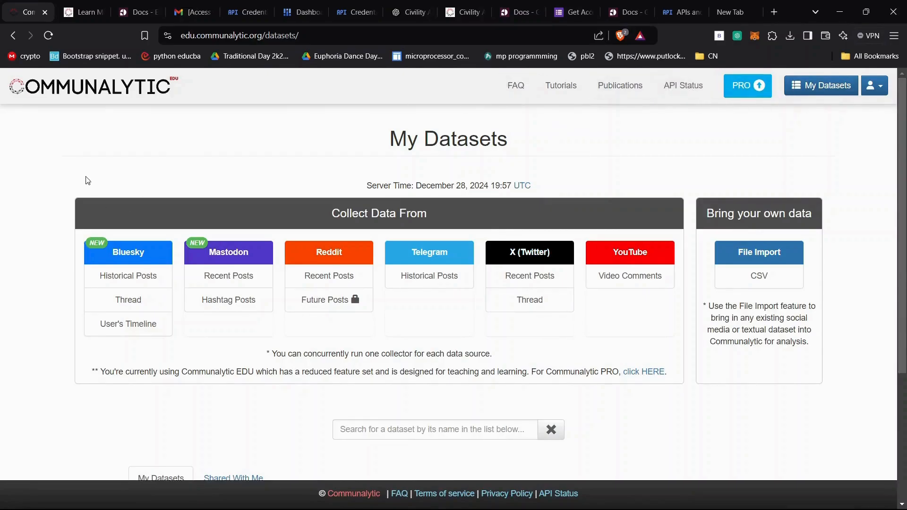
- Open the account's My Profile page and review the API Keys section, including the Perspective API entry
{"action": "left_click", "coordinate": [875, 86]}
{"action": "left_click", "coordinate": [844, 121]}
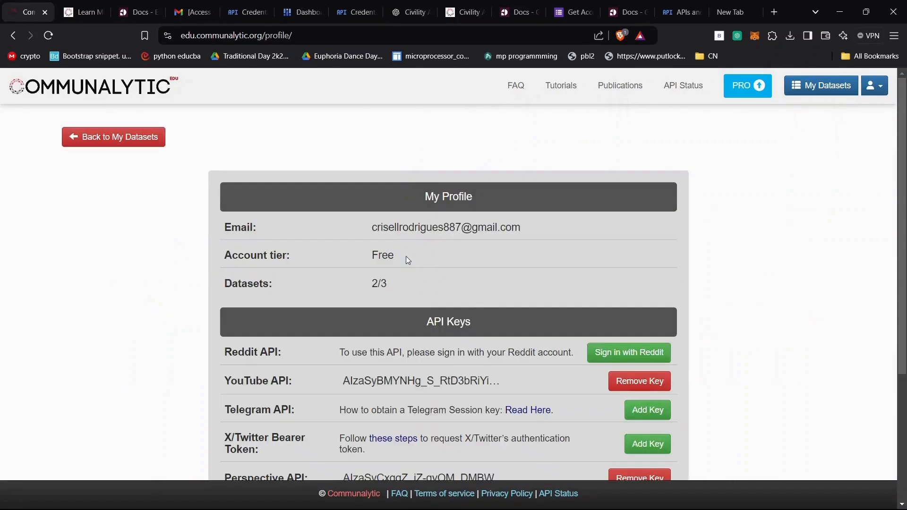
{"action": "scroll", "coordinate": [486, 299], "scroll_direction": "down", "scroll_amount": 4}
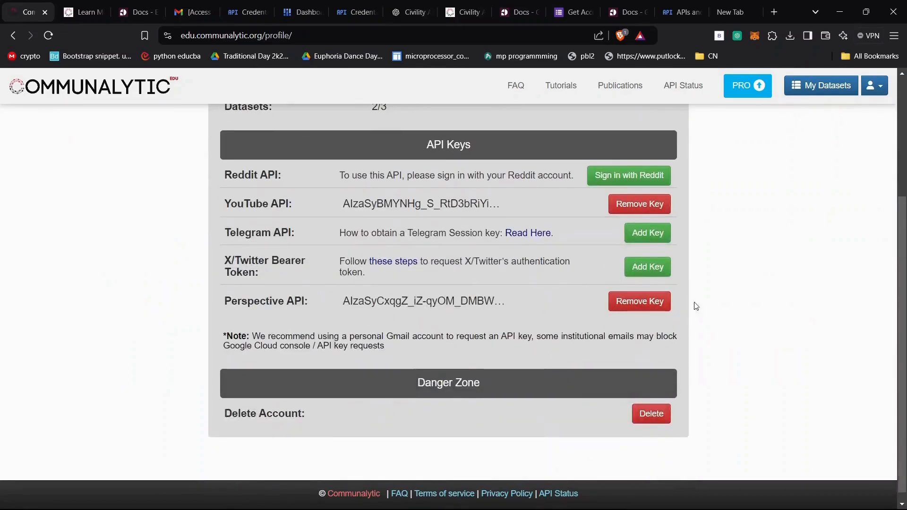
{"action": "scroll", "coordinate": [299, 217], "scroll_direction": "up", "scroll_amount": 4}
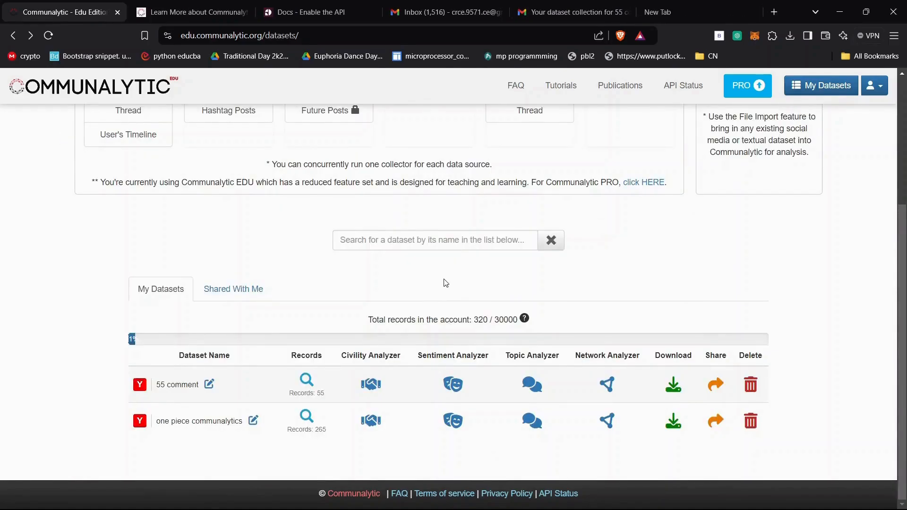
- Open the Civility Analyzer for the 55 comment dataset, view its toxicity scores, and go back to the datasets
{"action": "left_click", "coordinate": [370, 385]}
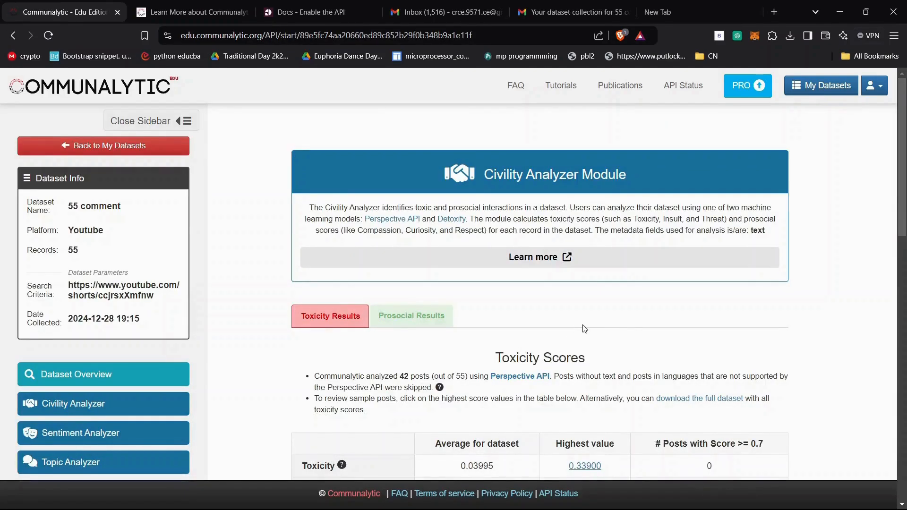
{"action": "scroll", "coordinate": [584, 329], "scroll_direction": "down", "scroll_amount": 3}
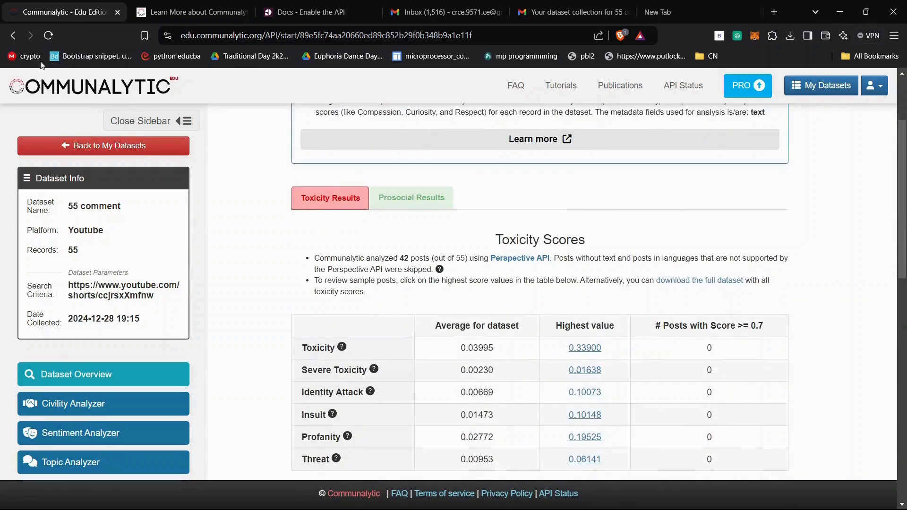
{"action": "left_click", "coordinate": [13, 37]}
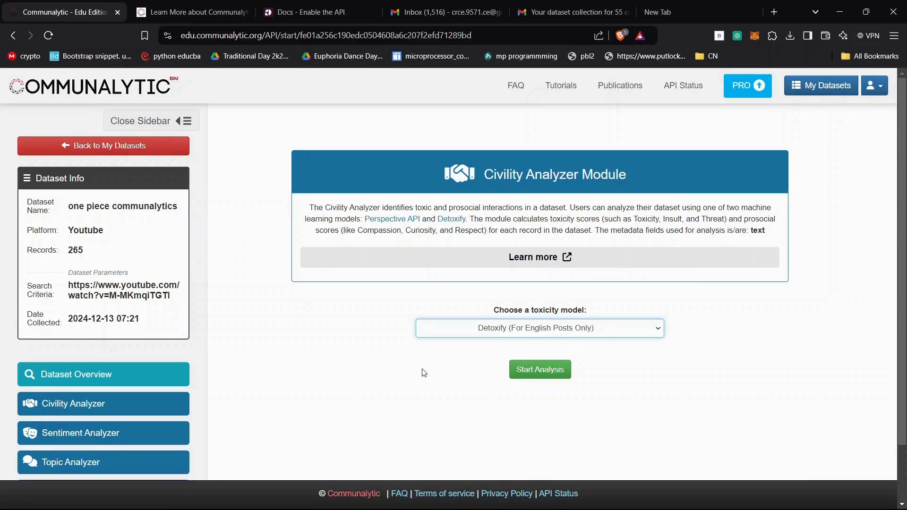
- Run the civility analysis on the one piece communalytics dataset with the Detoxify (For English Posts Only) model
{"action": "left_click", "coordinate": [542, 370]}
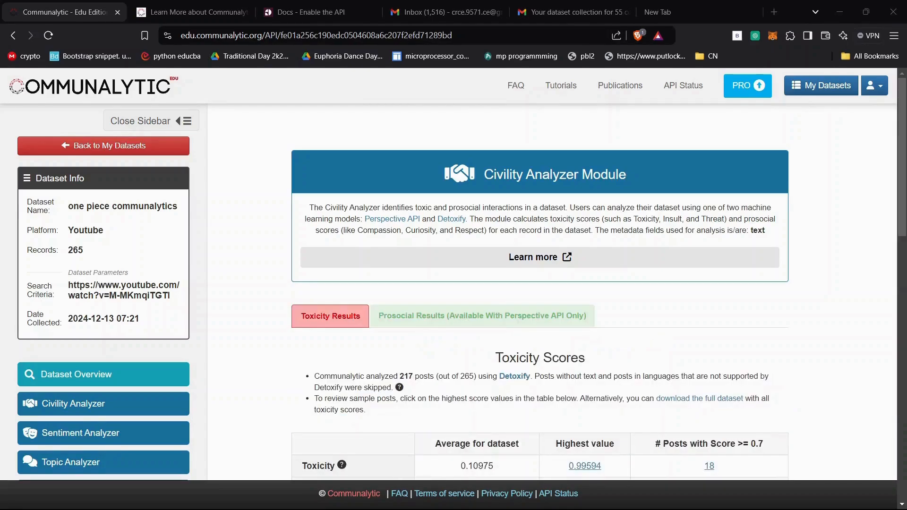
{"action": "left_click", "coordinate": [367, 271]}
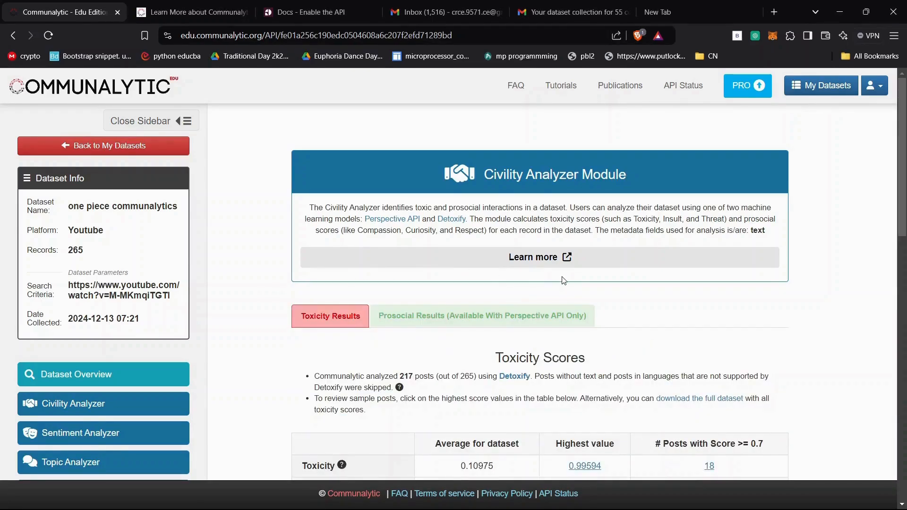
- Examine the one piece communalytics toxicity results: the Toxicity Scores table and the Average Toxicity Scores per Week chart
{"action": "scroll", "coordinate": [564, 281], "scroll_direction": "down", "scroll_amount": 2}
{"action": "scroll", "coordinate": [564, 281], "scroll_direction": "up", "scroll_amount": 2}
{"action": "scroll", "coordinate": [668, 326], "scroll_direction": "down", "scroll_amount": 3}
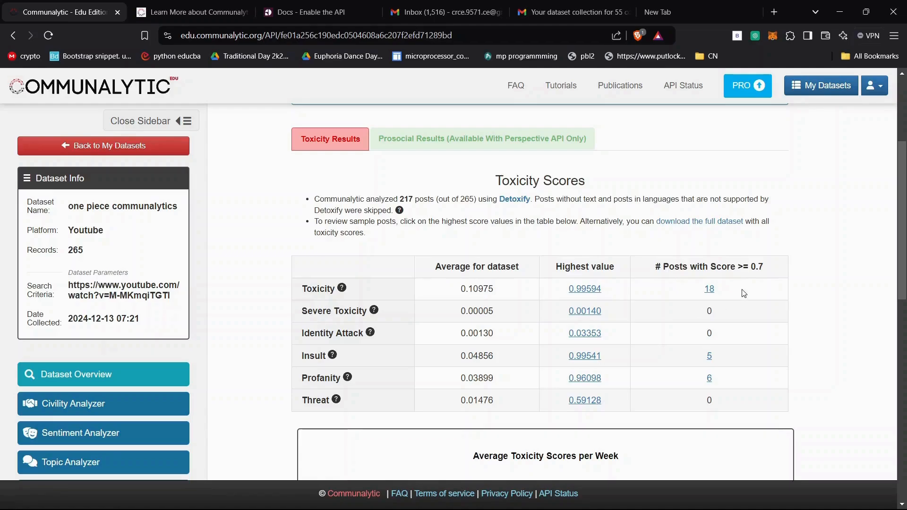
{"action": "scroll", "coordinate": [548, 295], "scroll_direction": "down", "scroll_amount": 1}
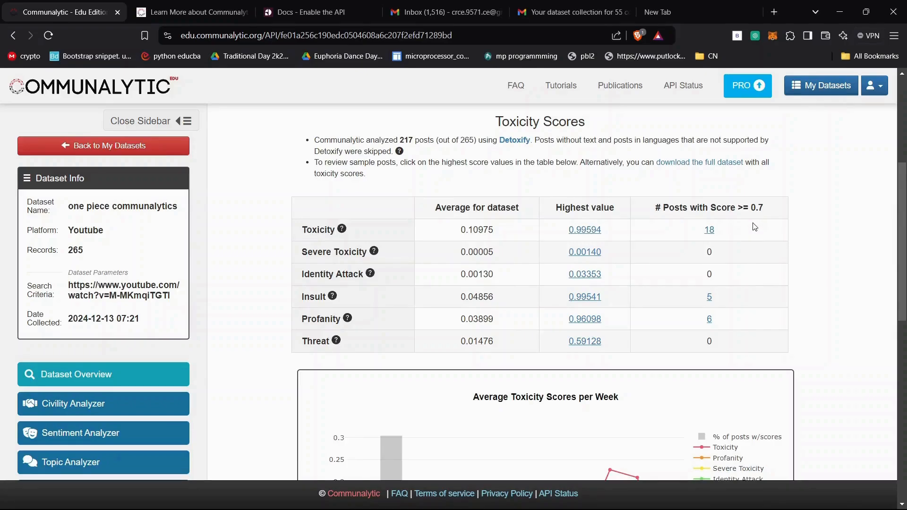
{"action": "scroll", "coordinate": [724, 257], "scroll_direction": "down", "scroll_amount": 1}
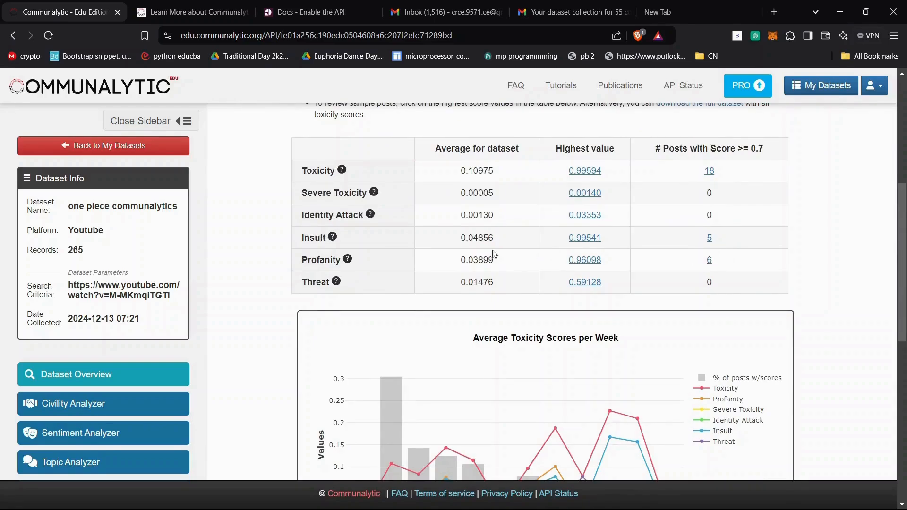
{"action": "mouse_move", "coordinate": [349, 257]}
{"action": "scroll", "coordinate": [525, 309], "scroll_direction": "down", "scroll_amount": 4}
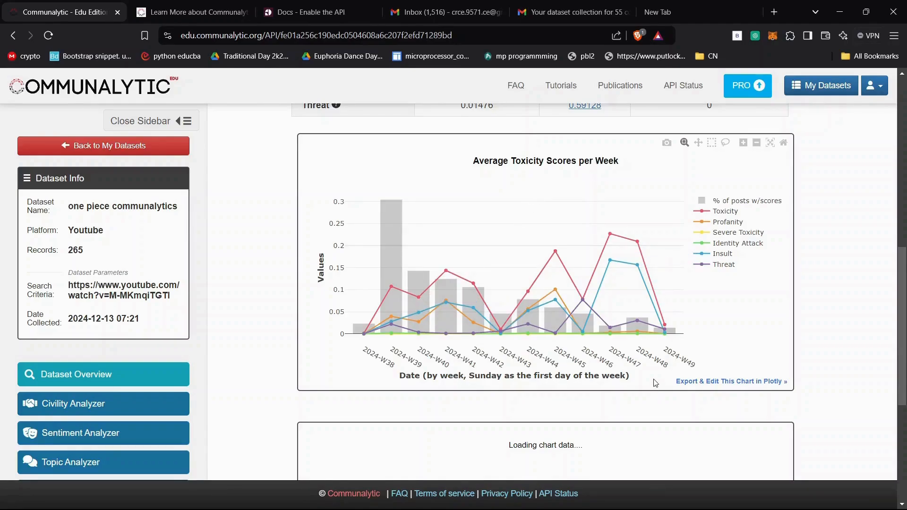
{"action": "scroll", "coordinate": [660, 321], "scroll_direction": "down", "scroll_amount": 1}
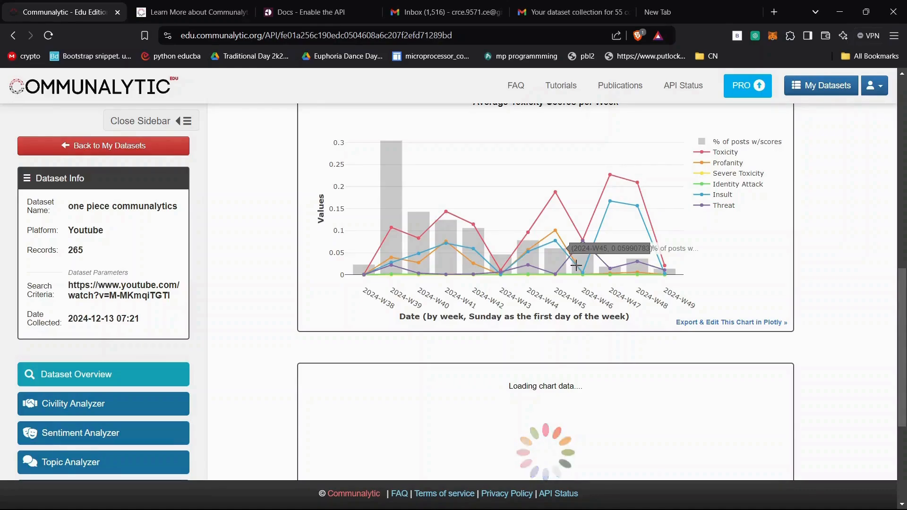
{"action": "scroll", "coordinate": [577, 265], "scroll_direction": "down", "scroll_amount": 3}
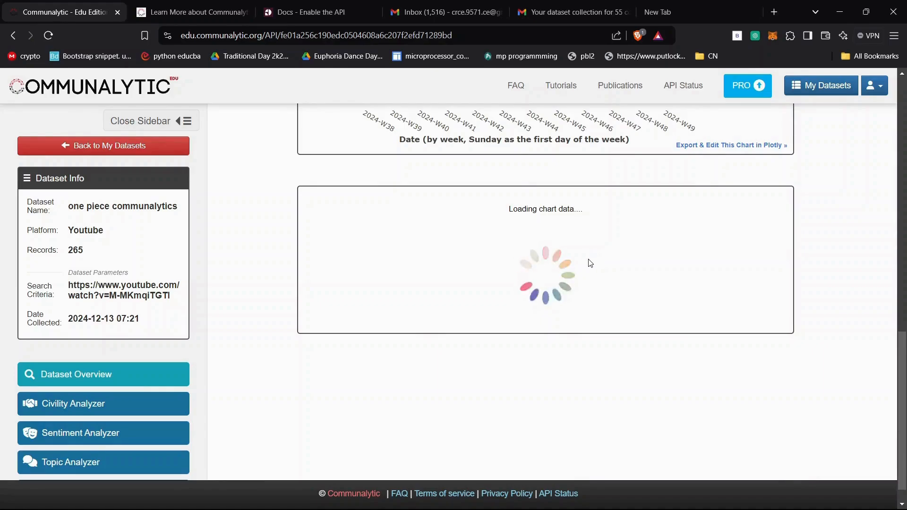
- View the Prosocial Results of the one piece communalytics dataset and read its note on Perspective API availability
{"action": "scroll", "coordinate": [591, 265], "scroll_direction": "up", "scroll_amount": 14}
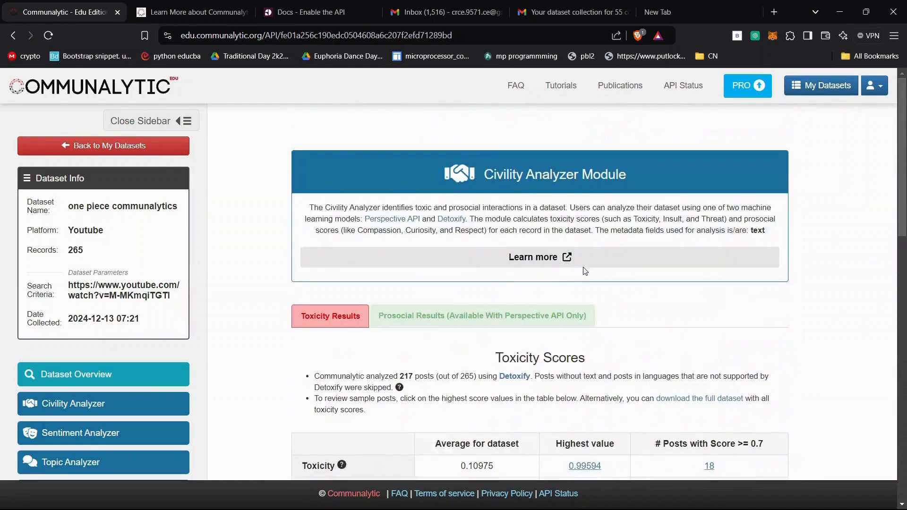
{"action": "left_click", "coordinate": [371, 315]}
{"action": "scroll", "coordinate": [473, 360], "scroll_direction": "down", "scroll_amount": 2}
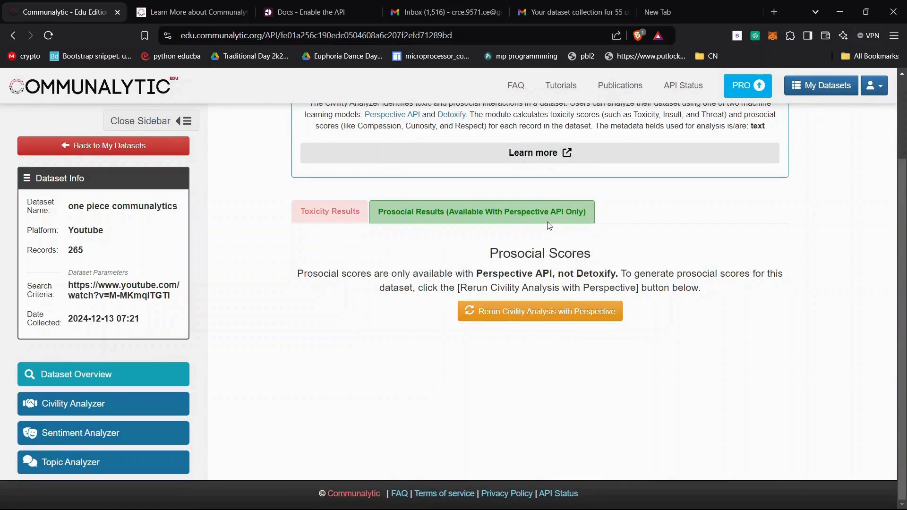
- Return to My Datasets, open the Civility Analyzer for the 55 comment dataset, and examine its Toxicity Scores table
{"action": "left_click", "coordinate": [99, 146]}
{"action": "scroll", "coordinate": [588, 334], "scroll_direction": "down", "scroll_amount": 2}
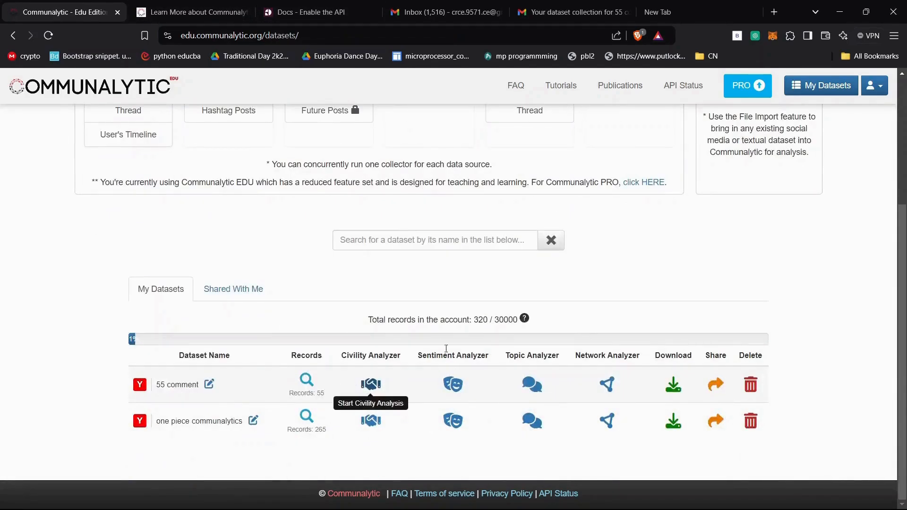
{"action": "left_click", "coordinate": [371, 384]}
{"action": "scroll", "coordinate": [435, 321], "scroll_direction": "down", "scroll_amount": 10}
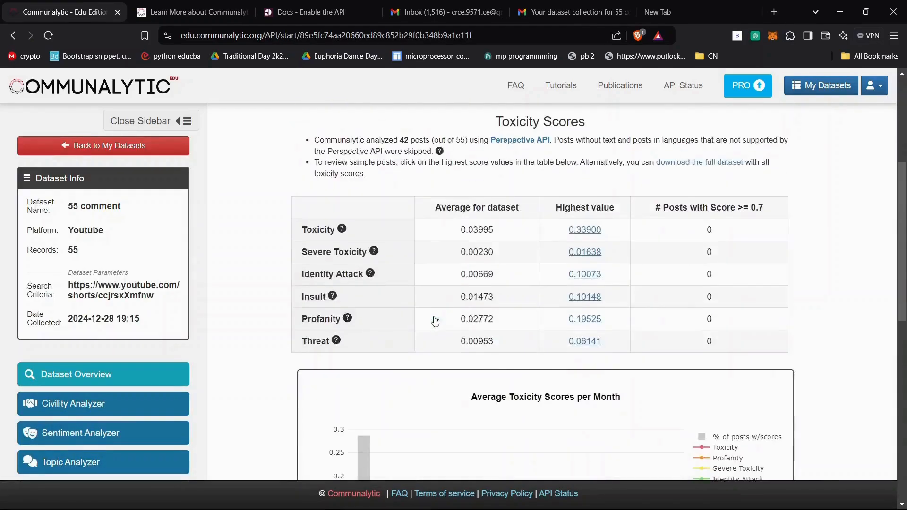
{"action": "scroll", "coordinate": [434, 315], "scroll_direction": "up", "scroll_amount": 5}
{"action": "scroll", "coordinate": [501, 273], "scroll_direction": "down", "scroll_amount": 2}
{"action": "scroll", "coordinate": [510, 267], "scroll_direction": "up", "scroll_amount": 1}
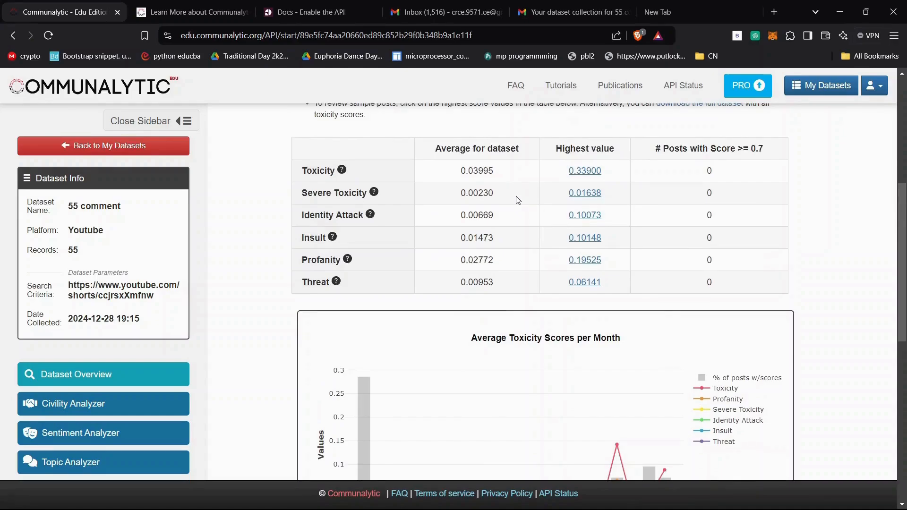
- Inspect the Average Toxicity Scores per Month chart of the 55 comment dataset, checking the July 2024 data points
{"action": "scroll", "coordinate": [518, 200], "scroll_direction": "down", "scroll_amount": 5}
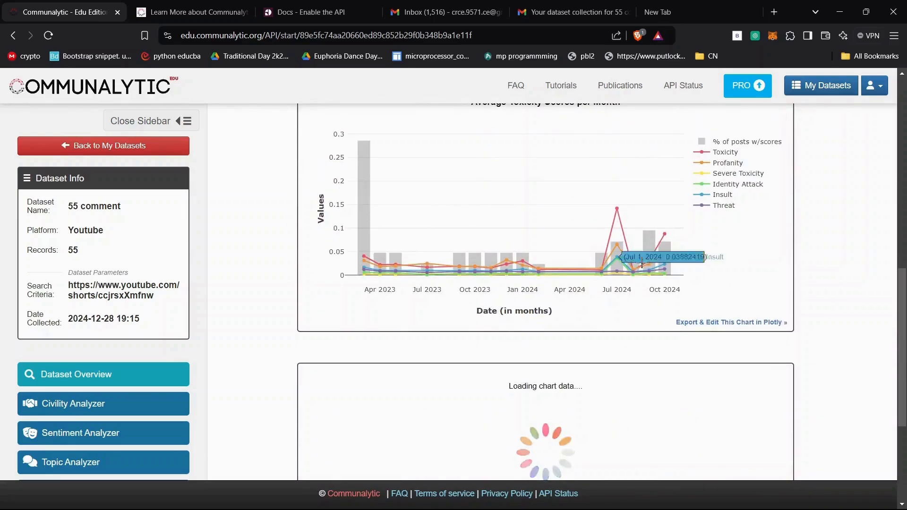
{"action": "mouse_move", "coordinate": [619, 210]}
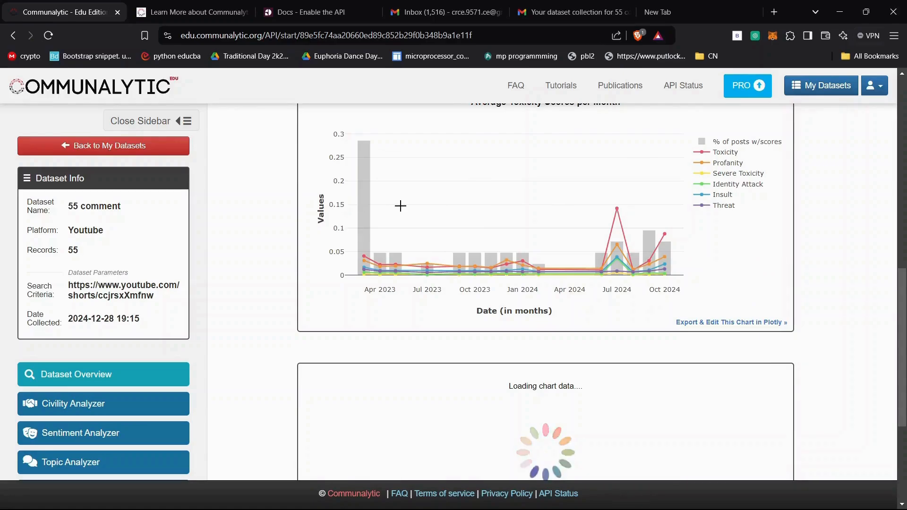
{"action": "mouse_move", "coordinate": [630, 227]}
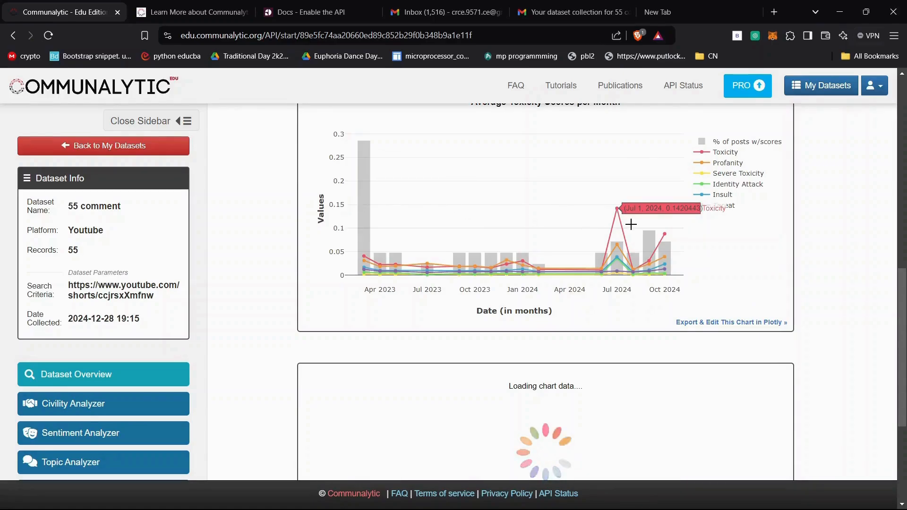
{"action": "scroll", "coordinate": [632, 225], "scroll_direction": "down", "scroll_amount": 2}
- Show the 55 comment dataset's Prosocial Results and examine the Prosocial Scores table and the monthly average chart
{"action": "scroll", "coordinate": [632, 225], "scroll_direction": "up", "scroll_amount": 8}
{"action": "scroll", "coordinate": [634, 228], "scroll_direction": "up", "scroll_amount": 5}
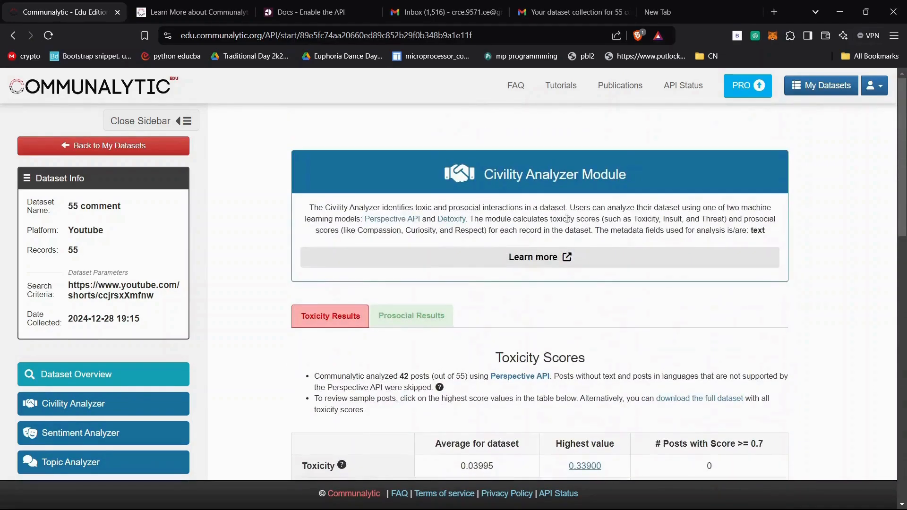
{"action": "left_click", "coordinate": [444, 325]}
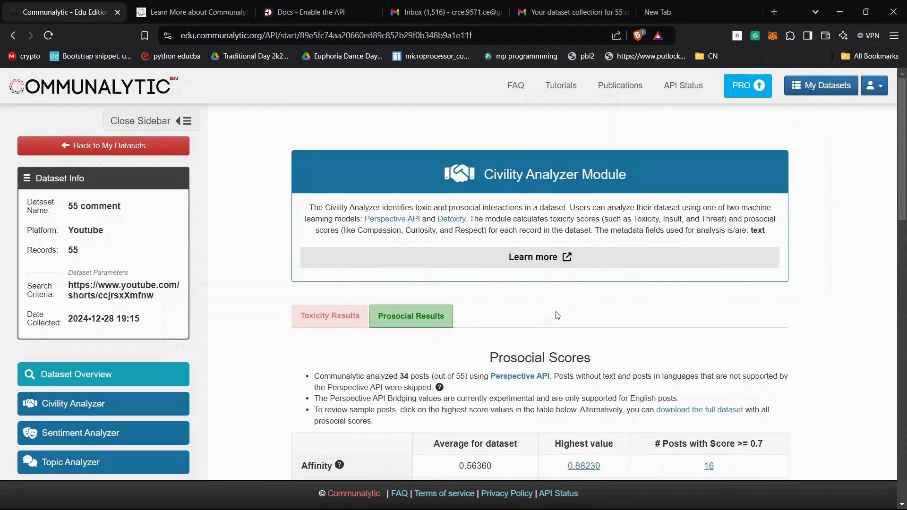
{"action": "scroll", "coordinate": [557, 315], "scroll_direction": "down", "scroll_amount": 1}
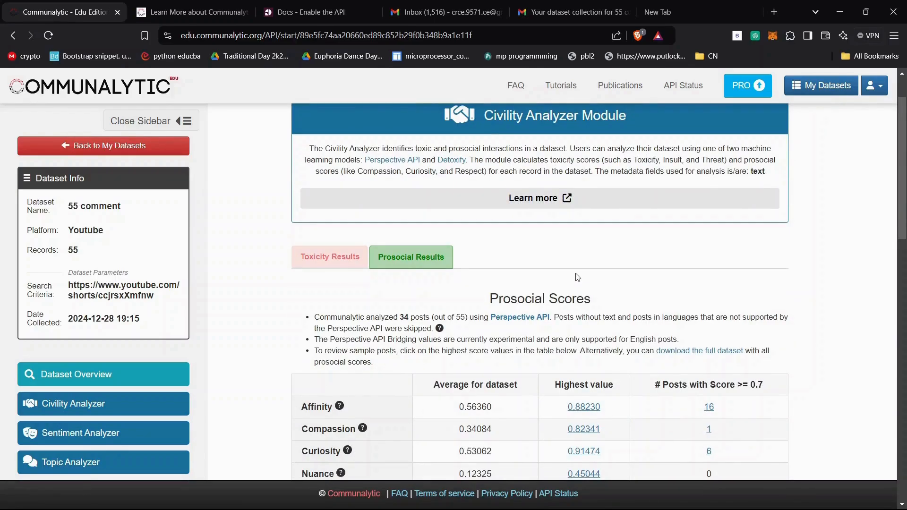
{"action": "scroll", "coordinate": [578, 277], "scroll_direction": "down", "scroll_amount": 1}
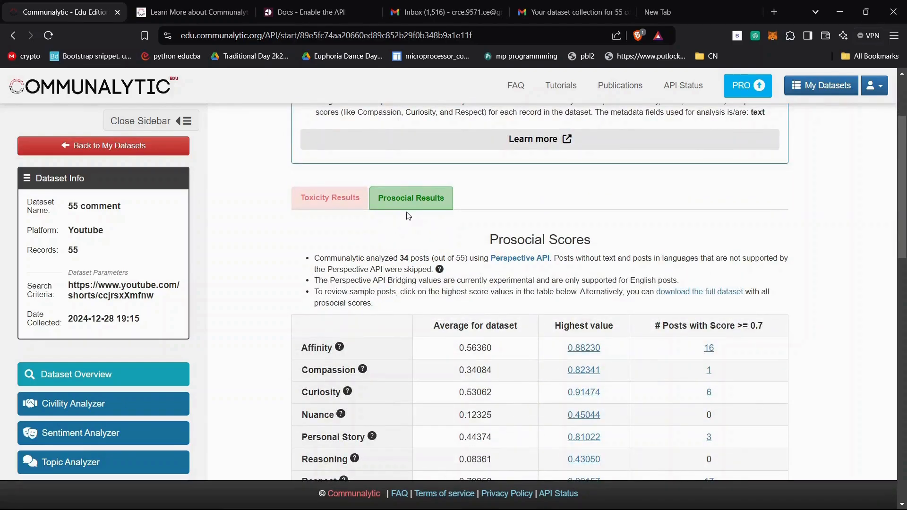
{"action": "scroll", "coordinate": [479, 260], "scroll_direction": "down", "scroll_amount": 2}
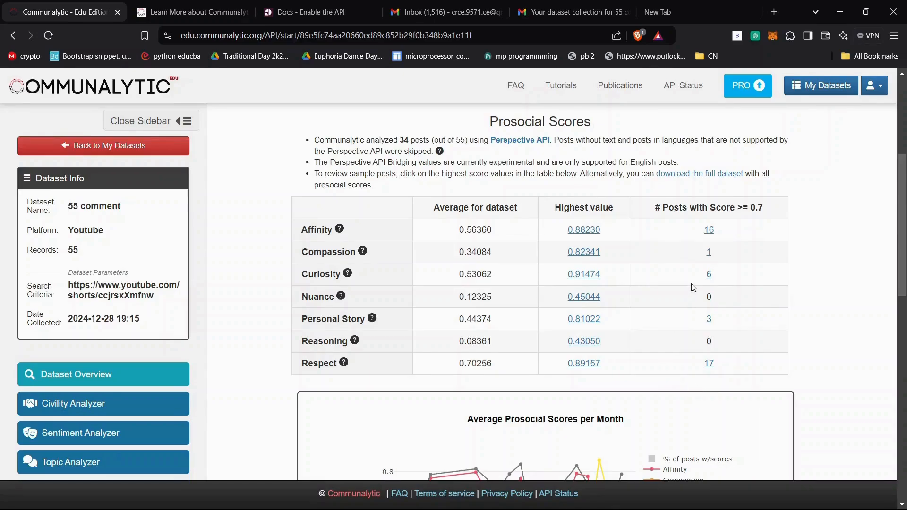
{"action": "scroll", "coordinate": [693, 288], "scroll_direction": "down", "scroll_amount": 5}
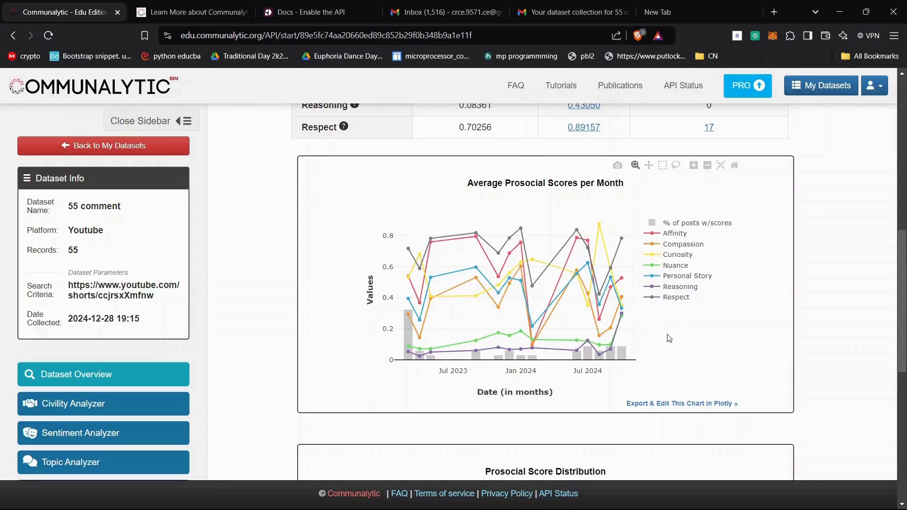
- Inspect the Prosocial Score Distribution box plots of the 55 comment dataset and recheck the Average Prosocial Scores per Month chart
{"action": "scroll", "coordinate": [669, 339], "scroll_direction": "down", "scroll_amount": 5}
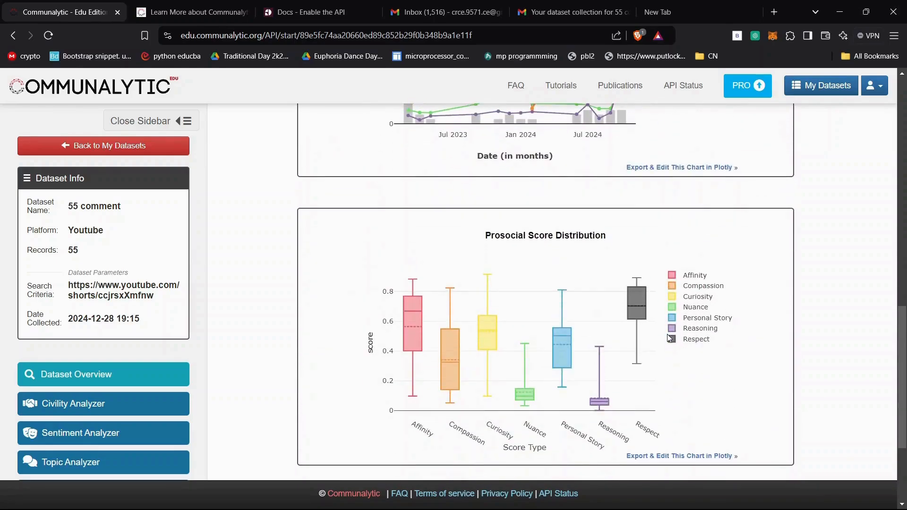
{"action": "mouse_move", "coordinate": [411, 308]}
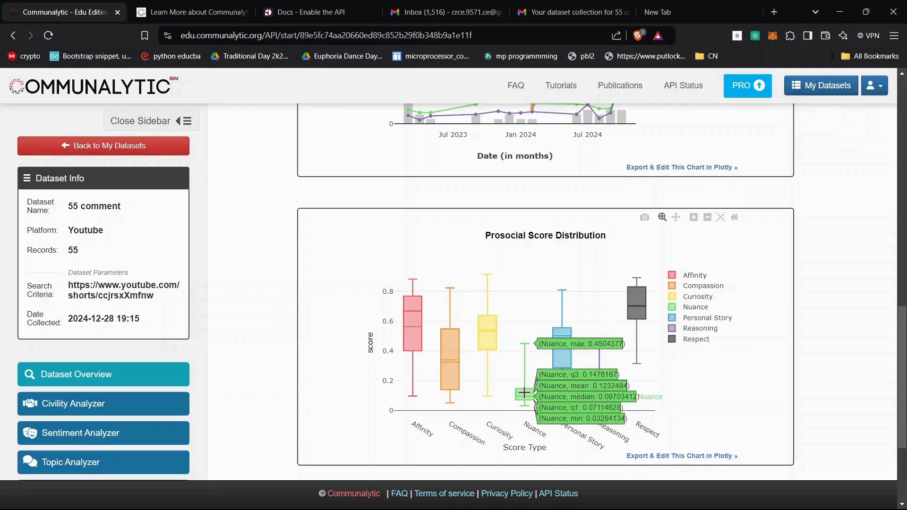
{"action": "scroll", "coordinate": [524, 393], "scroll_direction": "down", "scroll_amount": 3}
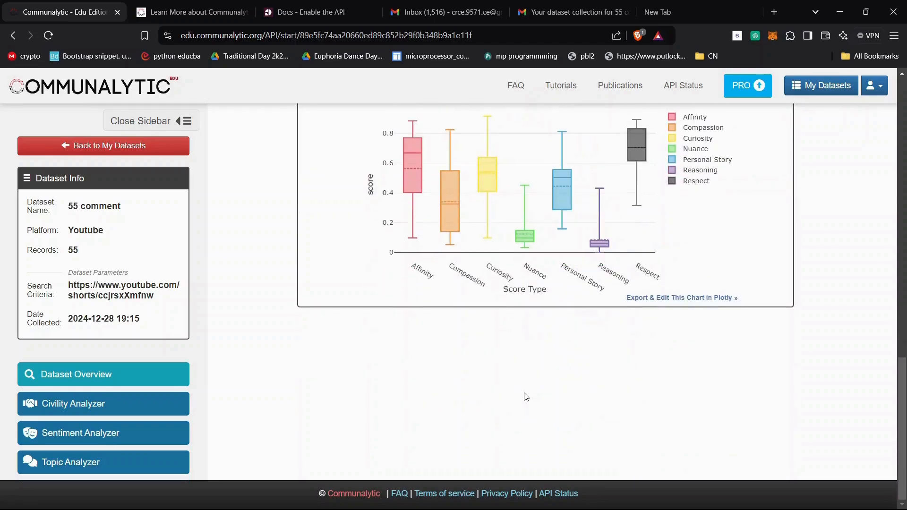
{"action": "scroll", "coordinate": [524, 395], "scroll_direction": "up", "scroll_amount": 12}
{"action": "scroll", "coordinate": [526, 396], "scroll_direction": "up", "scroll_amount": 4}
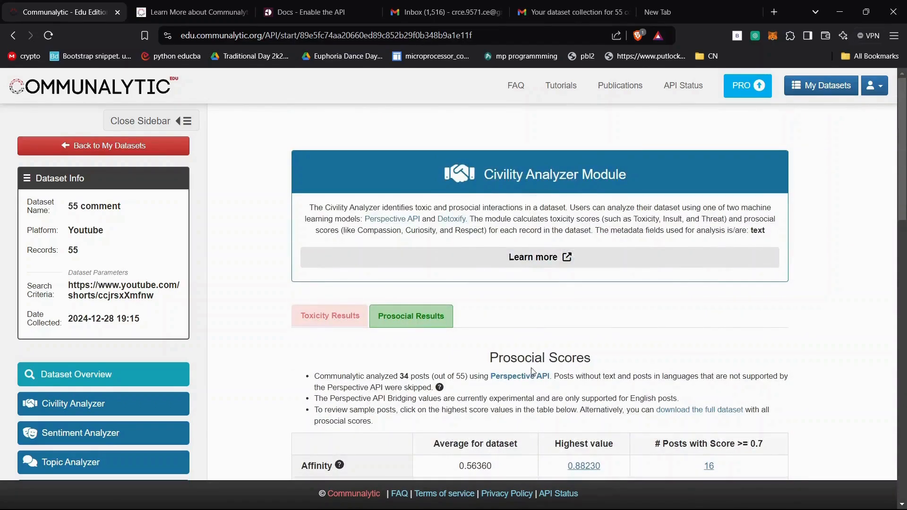
{"action": "scroll", "coordinate": [532, 378], "scroll_direction": "down", "scroll_amount": 8}
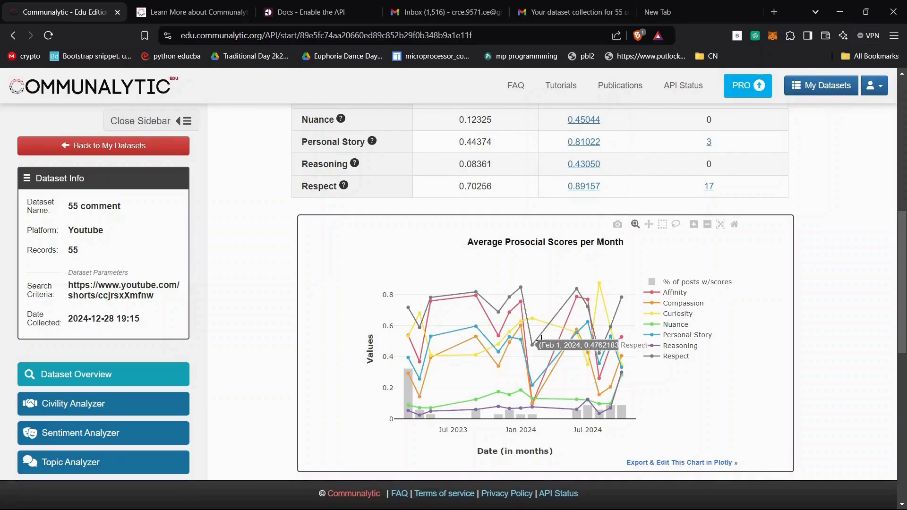
{"action": "scroll", "coordinate": [530, 345], "scroll_direction": "up", "scroll_amount": 9}
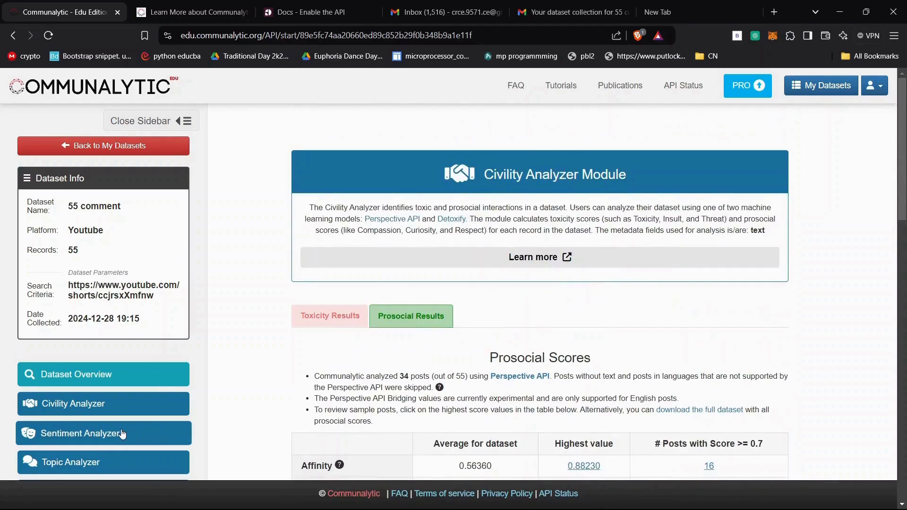
- Open the Sentiment Analyzer for the 55 comment dataset and examine its VADER and TextBlob results table and polarity distribution chart
{"action": "left_click", "coordinate": [95, 404]}
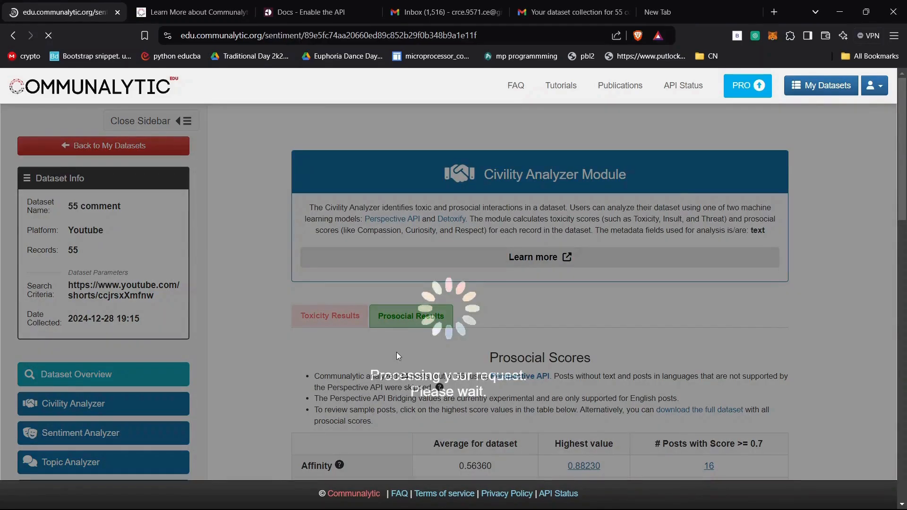
{"action": "scroll", "coordinate": [461, 308], "scroll_direction": "down", "scroll_amount": 1}
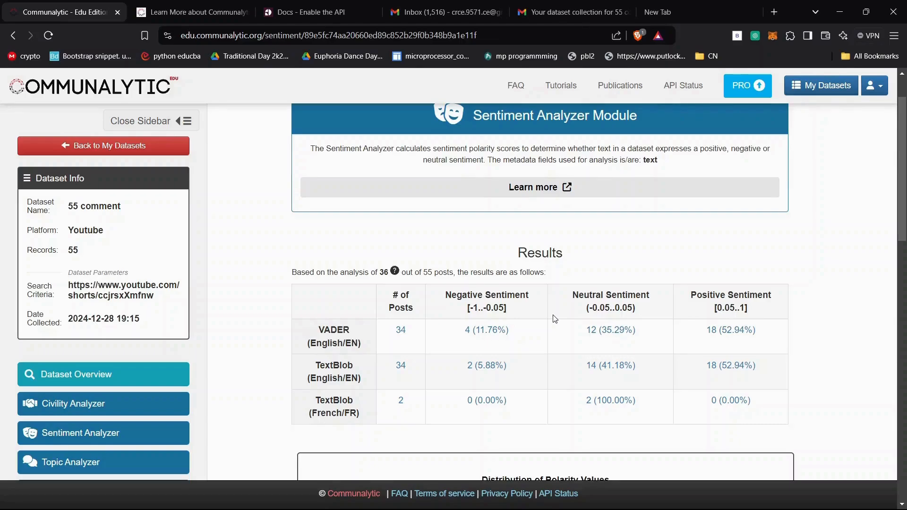
{"action": "scroll", "coordinate": [555, 319], "scroll_direction": "up", "scroll_amount": 2}
{"action": "scroll", "coordinate": [555, 320], "scroll_direction": "down", "scroll_amount": 5}
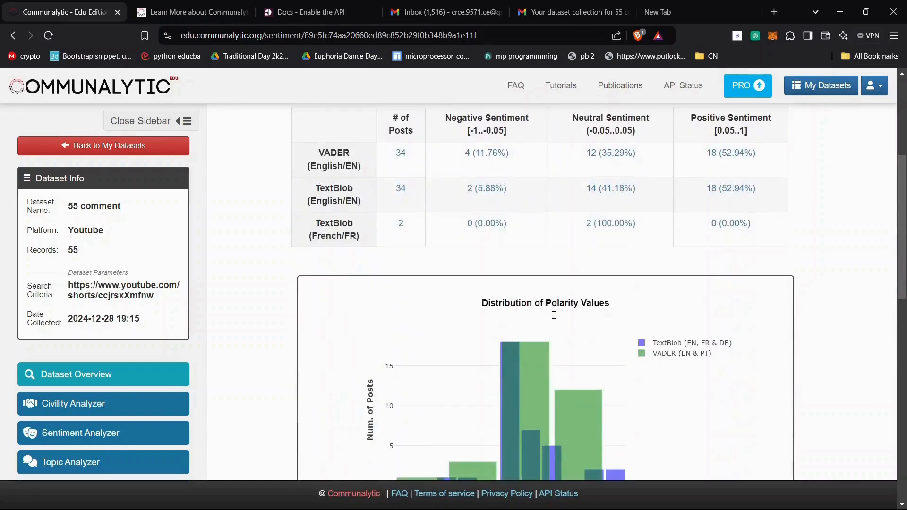
{"action": "scroll", "coordinate": [555, 319], "scroll_direction": "up", "scroll_amount": 5}
{"action": "scroll", "coordinate": [553, 317], "scroll_direction": "down", "scroll_amount": 2}
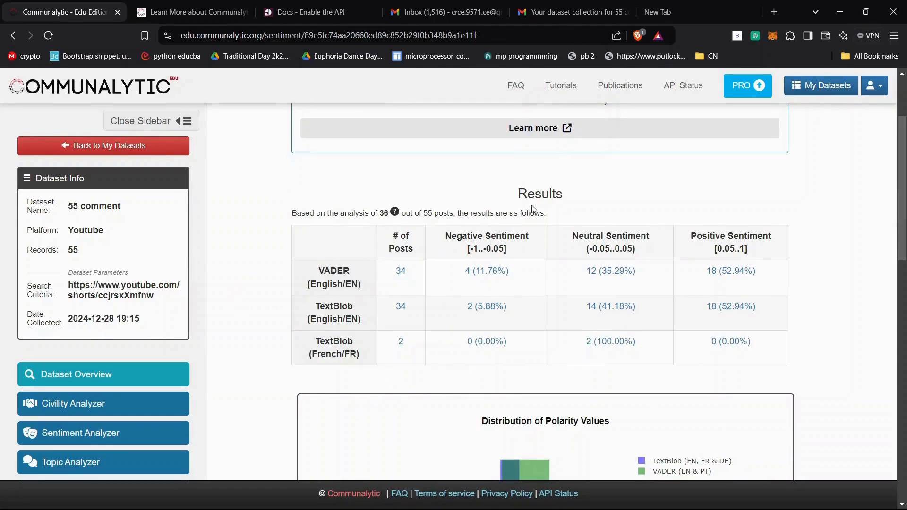
{"action": "scroll", "coordinate": [550, 198], "scroll_direction": "down", "scroll_amount": 3}
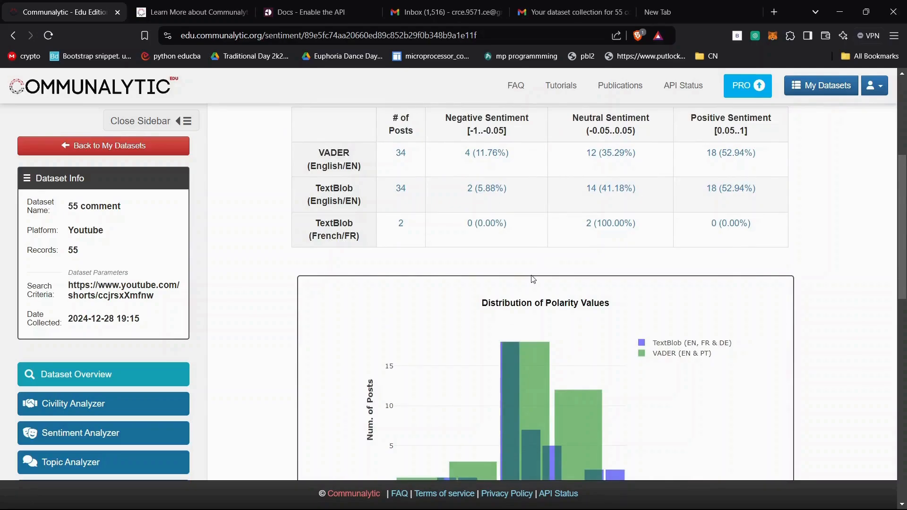
{"action": "scroll", "coordinate": [513, 181], "scroll_direction": "up", "scroll_amount": 1}
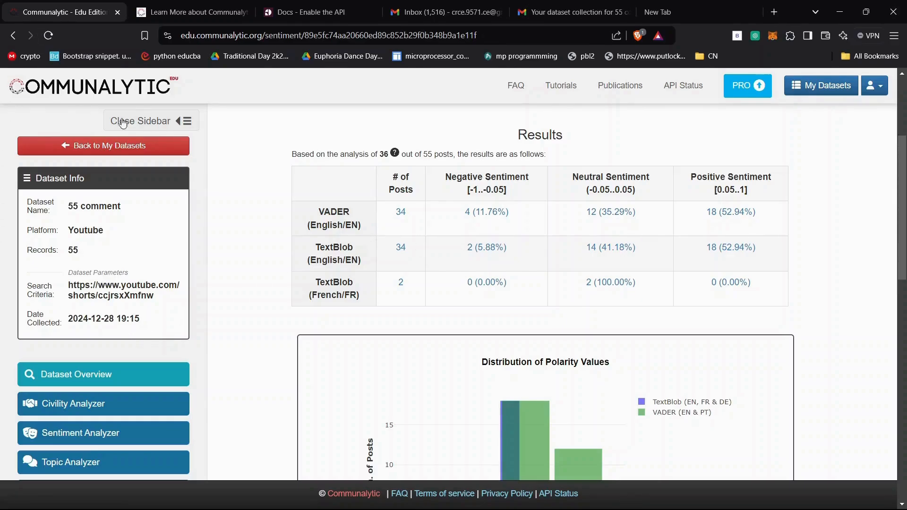
- Return to My Datasets, open the Sentiment Analyzer for the one piece communalytics dataset, and examine its VADER and TextBlob sentiment results table
{"action": "left_click", "coordinate": [134, 151]}
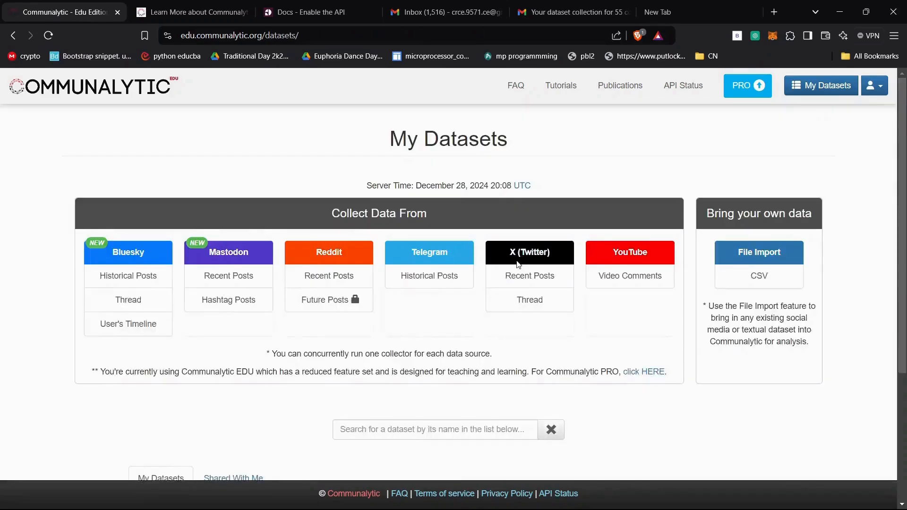
{"action": "scroll", "coordinate": [520, 246], "scroll_direction": "down", "scroll_amount": 4}
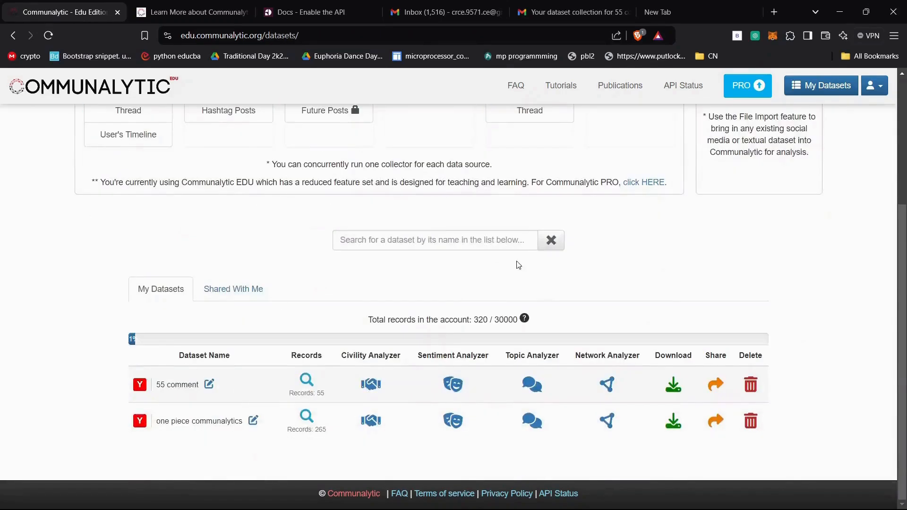
{"action": "left_click", "coordinate": [453, 420]}
{"action": "scroll", "coordinate": [444, 270], "scroll_direction": "down", "scroll_amount": 3}
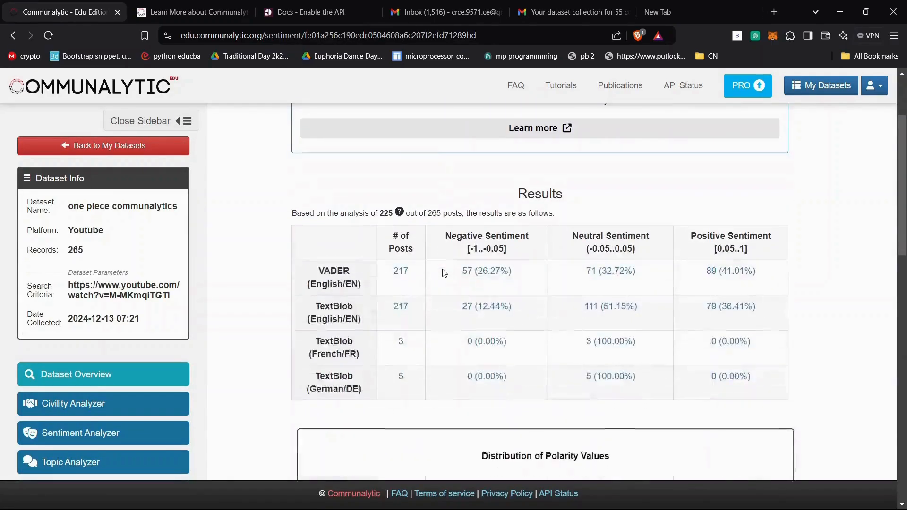
{"action": "scroll", "coordinate": [393, 243], "scroll_direction": "down", "scroll_amount": 1}
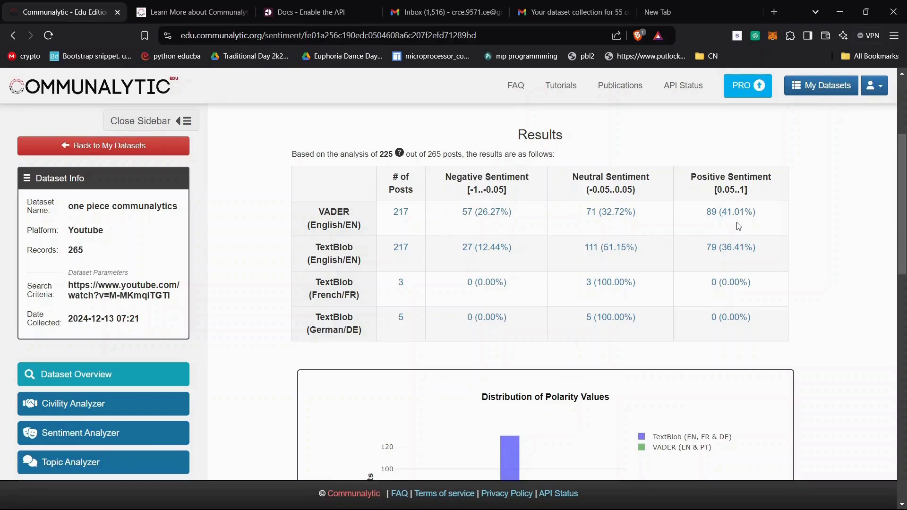
{"action": "scroll", "coordinate": [739, 226], "scroll_direction": "down", "scroll_amount": 3}
{"action": "scroll", "coordinate": [738, 226], "scroll_direction": "up", "scroll_amount": 6}
{"action": "scroll", "coordinate": [738, 226], "scroll_direction": "down", "scroll_amount": 1}
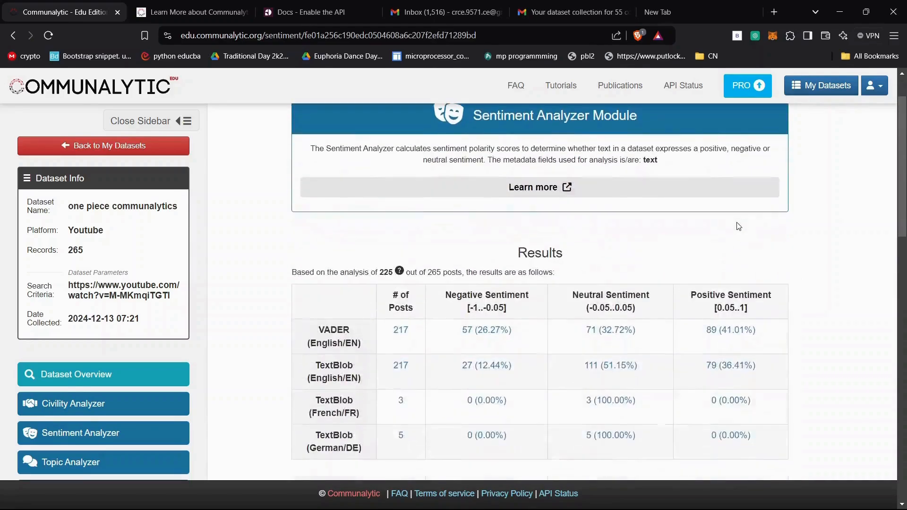
{"action": "scroll", "coordinate": [740, 225], "scroll_direction": "down", "scroll_amount": 5}
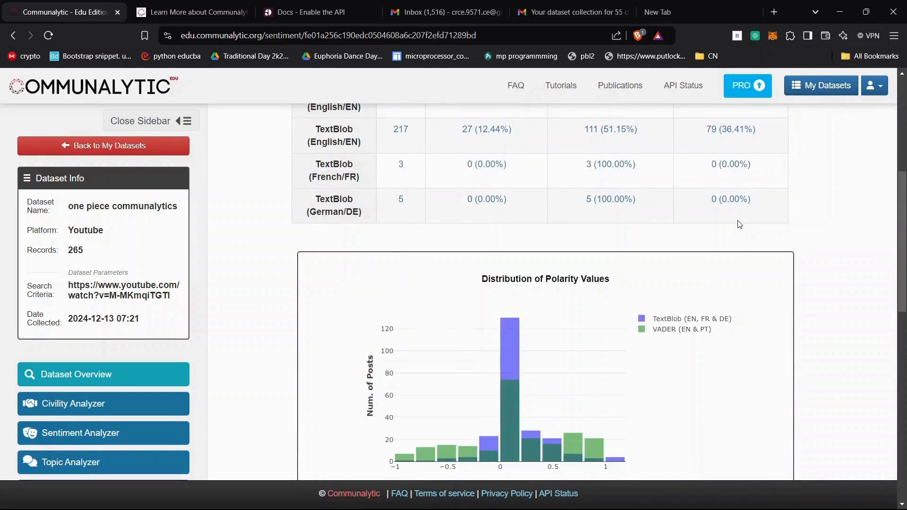
{"action": "scroll", "coordinate": [739, 227], "scroll_direction": "up", "scroll_amount": 5}
- Inspect the TextBlob and VADER bars in the Distribution of Polarity Values chart of the one piece communalytics dataset
{"action": "scroll", "coordinate": [537, 233], "scroll_direction": "down", "scroll_amount": 6}
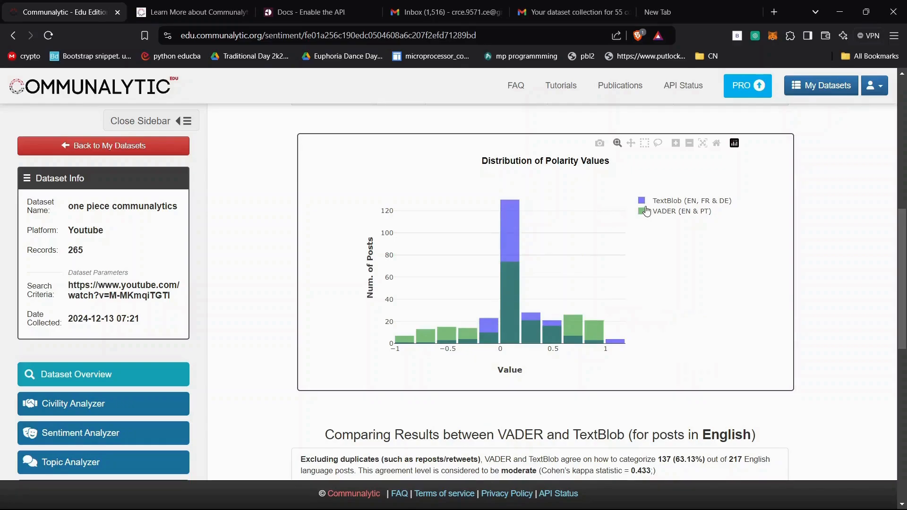
{"action": "mouse_move", "coordinate": [519, 213]}
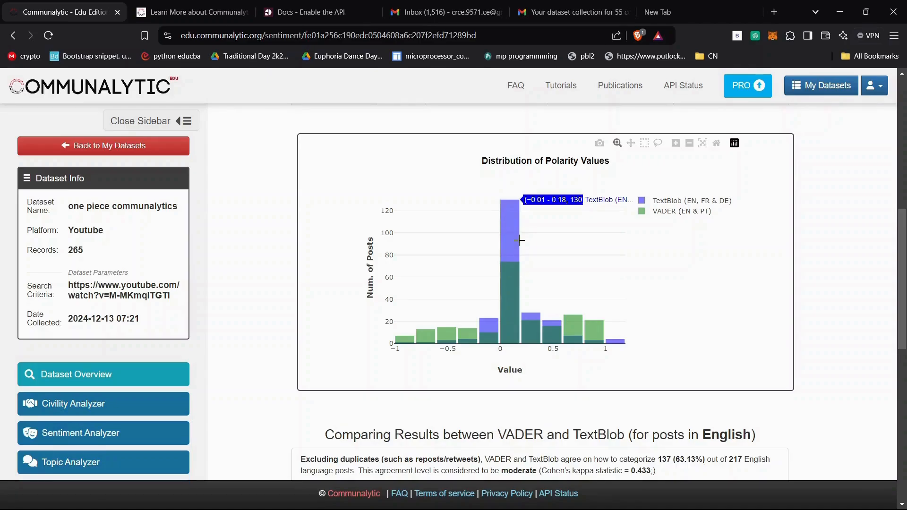
{"action": "scroll", "coordinate": [520, 241], "scroll_direction": "down", "scroll_amount": 2}
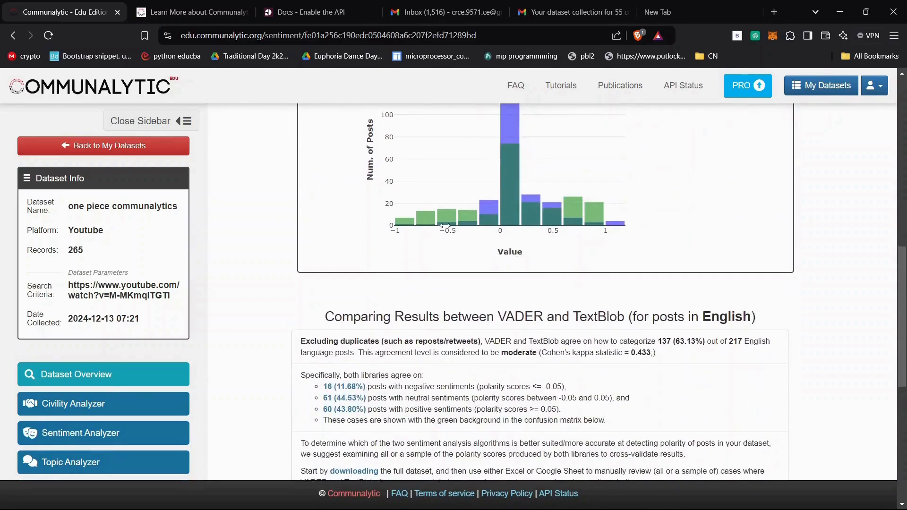
{"action": "mouse_move", "coordinate": [446, 226]}
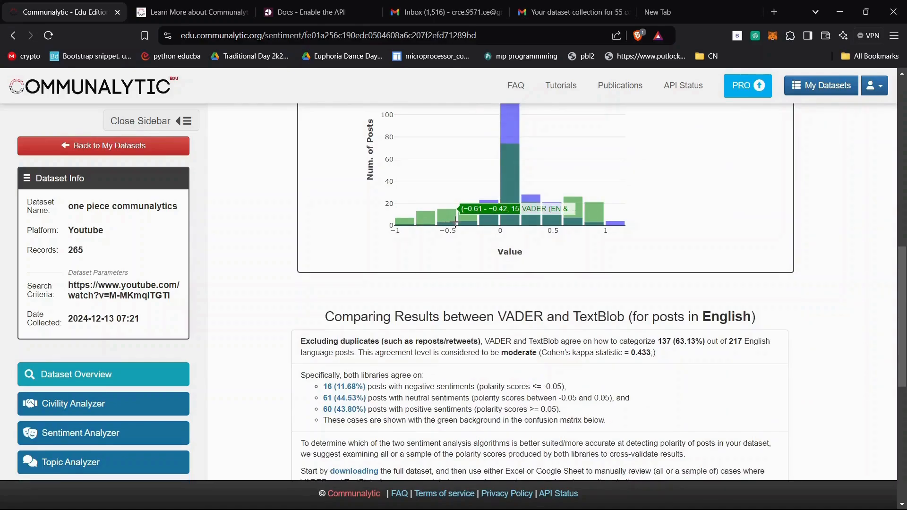
{"action": "scroll", "coordinate": [567, 215], "scroll_direction": "up", "scroll_amount": 2}
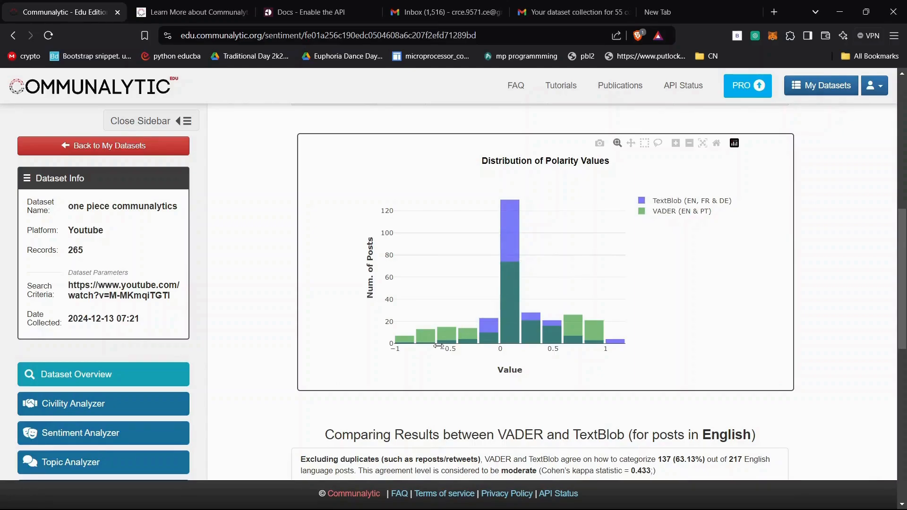
- Review the comparison of VADER and TextBlob results for English posts and the Confusion Matrix, then go back to the Sentiment Analyzer's overview
{"action": "mouse_move", "coordinate": [447, 337]}
{"action": "scroll", "coordinate": [671, 238], "scroll_direction": "down", "scroll_amount": 2}
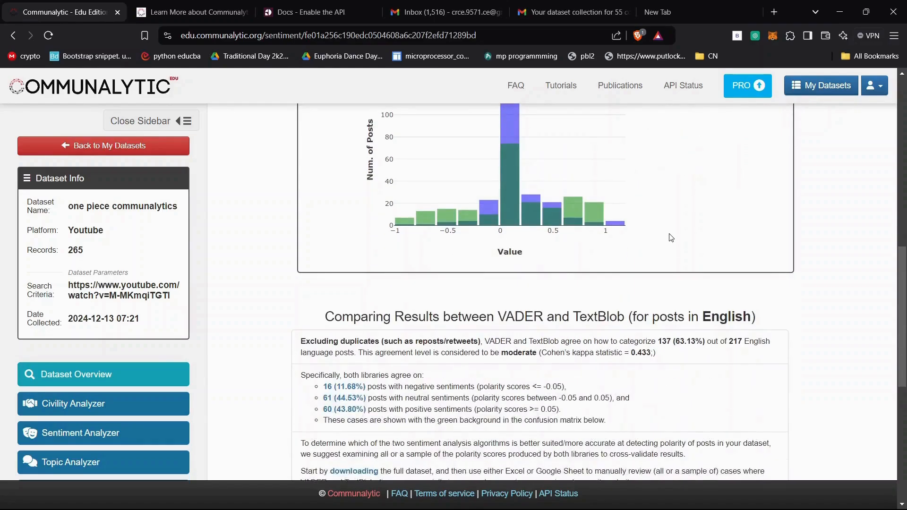
{"action": "scroll", "coordinate": [671, 238], "scroll_direction": "down", "scroll_amount": 3}
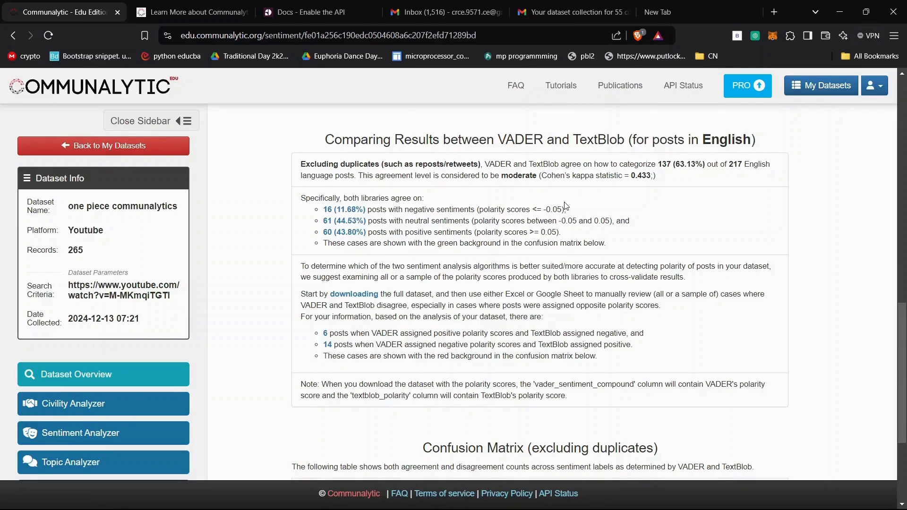
{"action": "scroll", "coordinate": [566, 206], "scroll_direction": "down", "scroll_amount": 3}
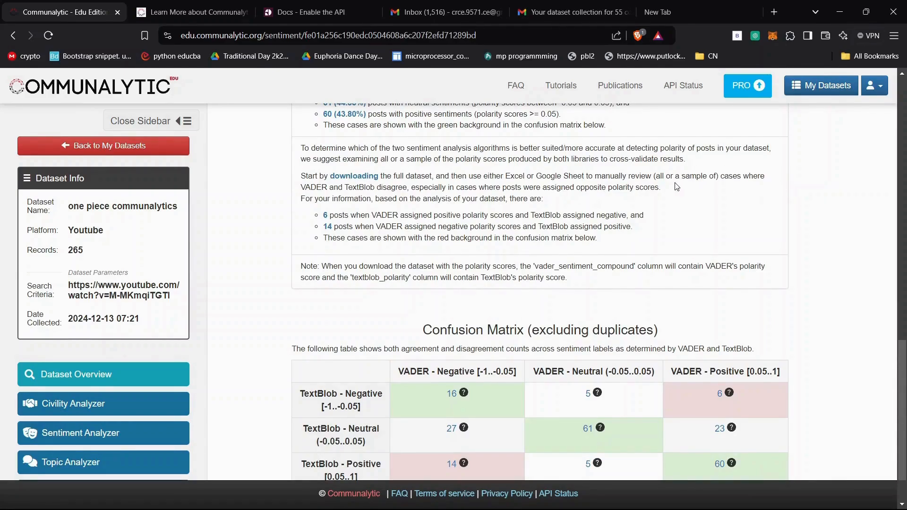
{"action": "scroll", "coordinate": [677, 187], "scroll_direction": "down", "scroll_amount": 1}
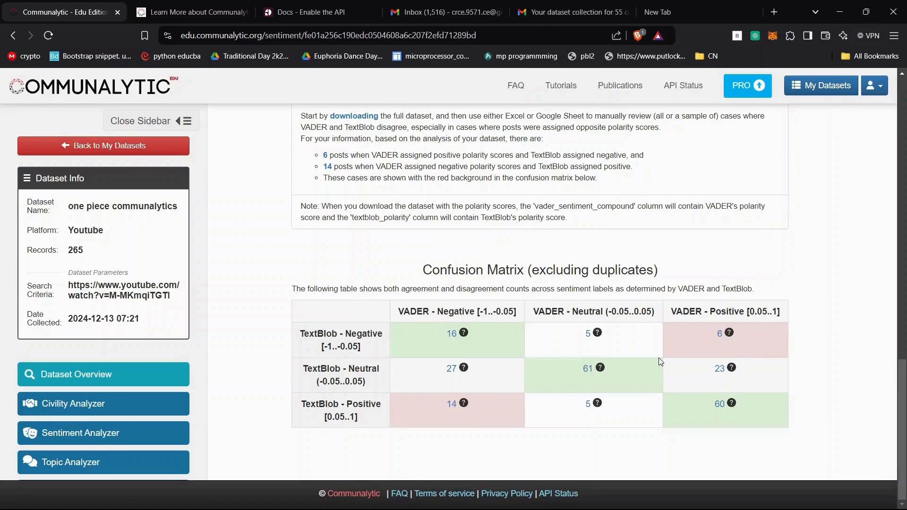
{"action": "scroll", "coordinate": [661, 362], "scroll_direction": "up", "scroll_amount": 20}
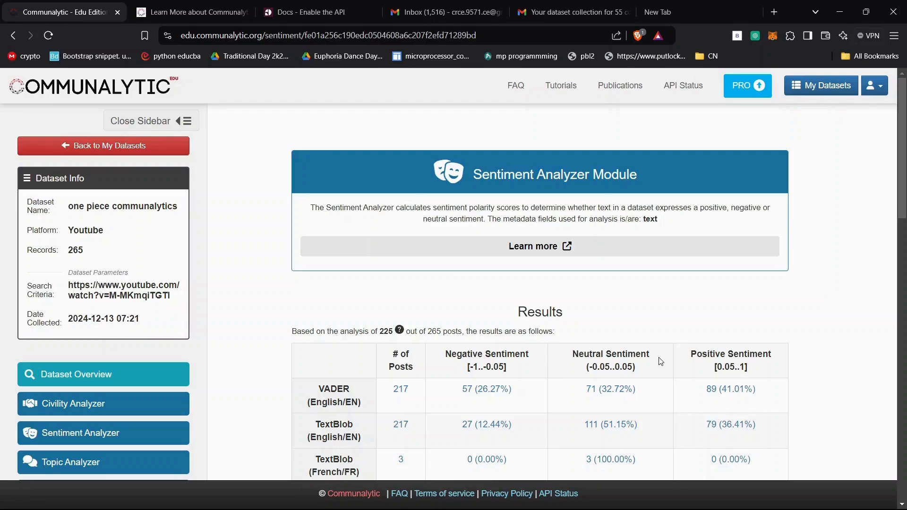
{"action": "key", "text": "alt+Tab"}
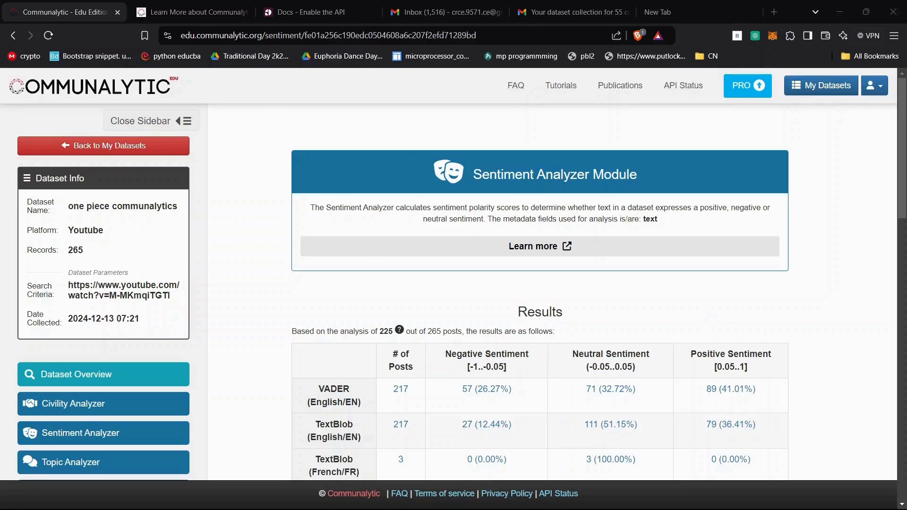